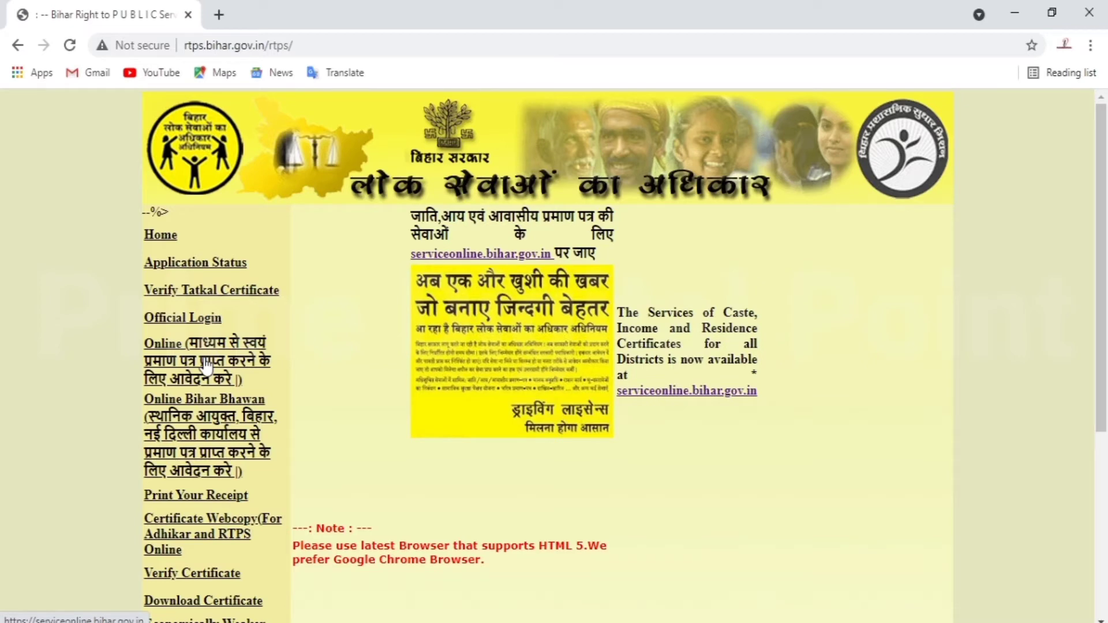
- Open serviceonline.bihar.gov.in from the Online application link and bring up its लॉग इन precautions notice
{"action": "left_click", "coordinate": [206, 364]}
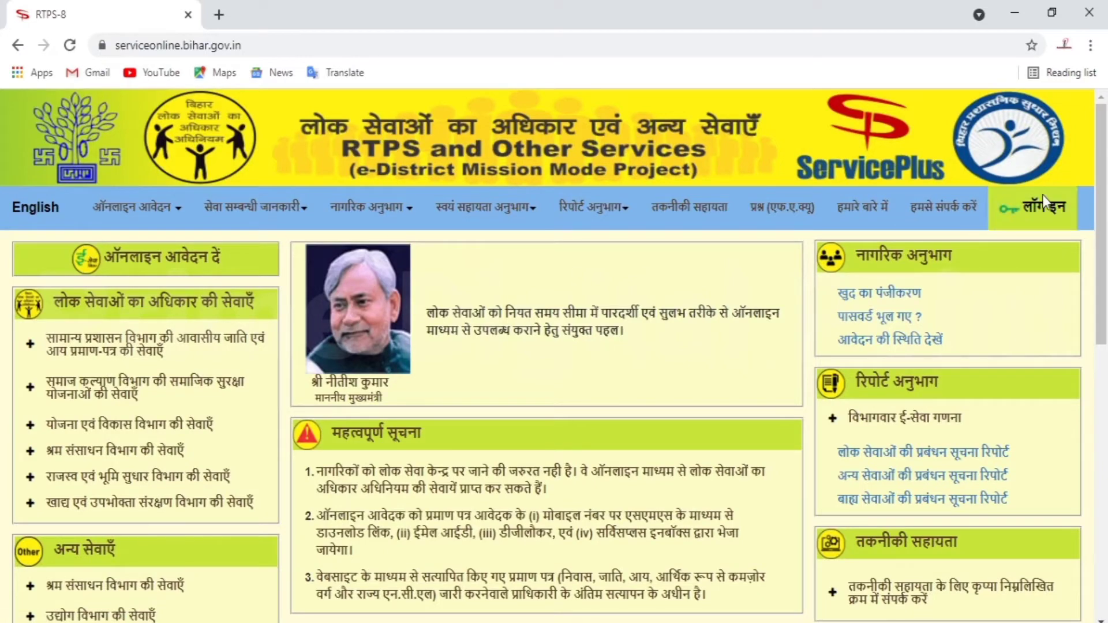
{"action": "left_click", "coordinate": [1042, 212]}
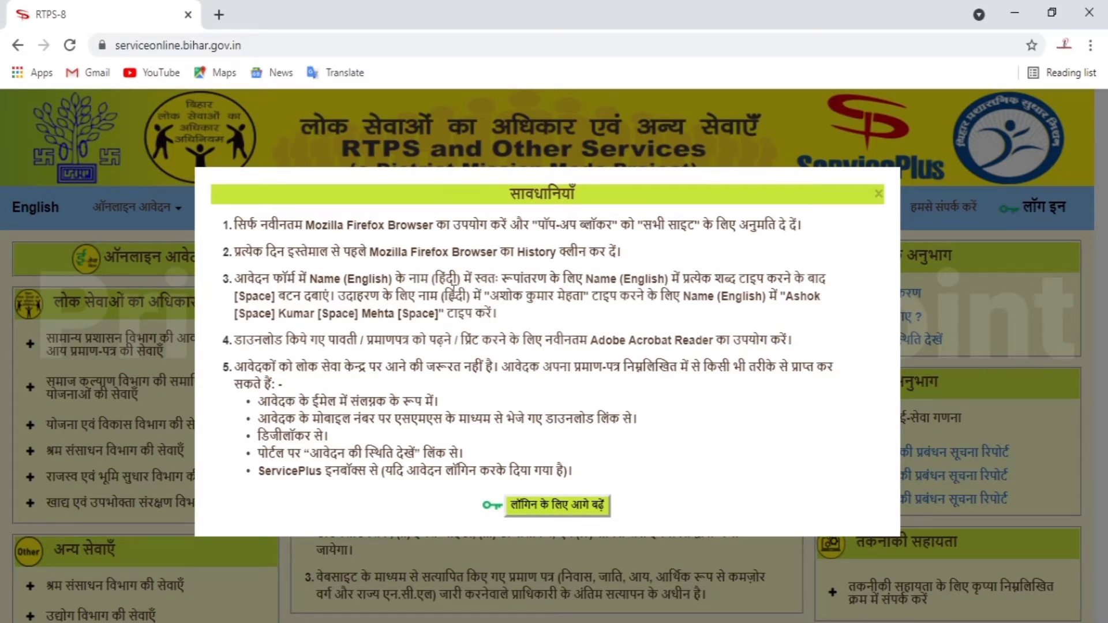
- Continue to the login form, enter the login e-mail and request an OTP
{"action": "left_click", "coordinate": [574, 515]}
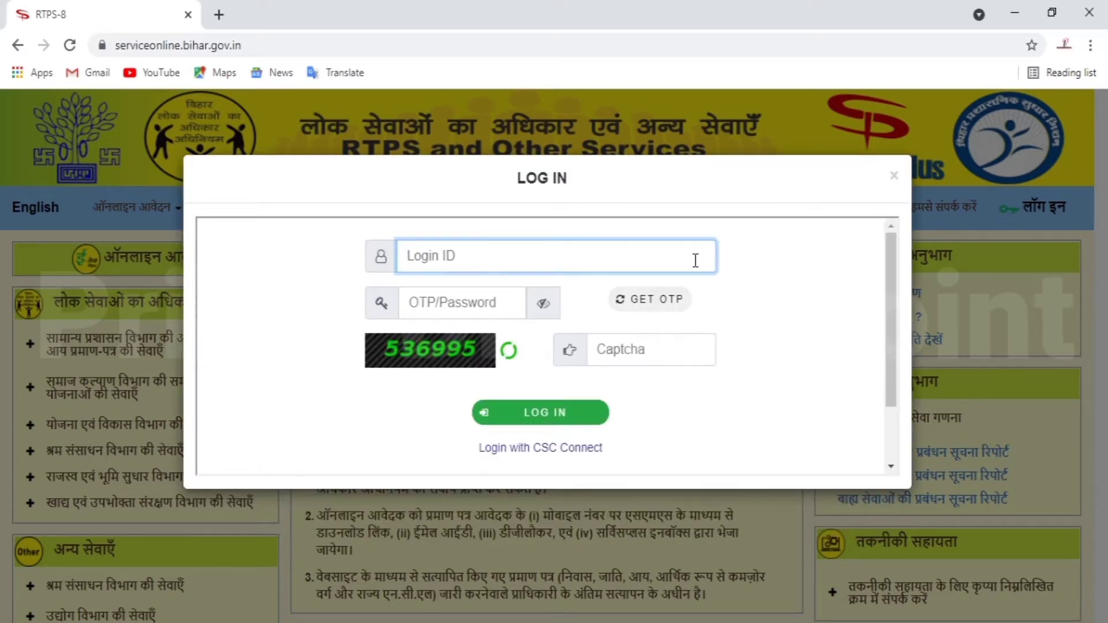
{"action": "type", "text": "..."}
{"action": "type", "text": ".com"}
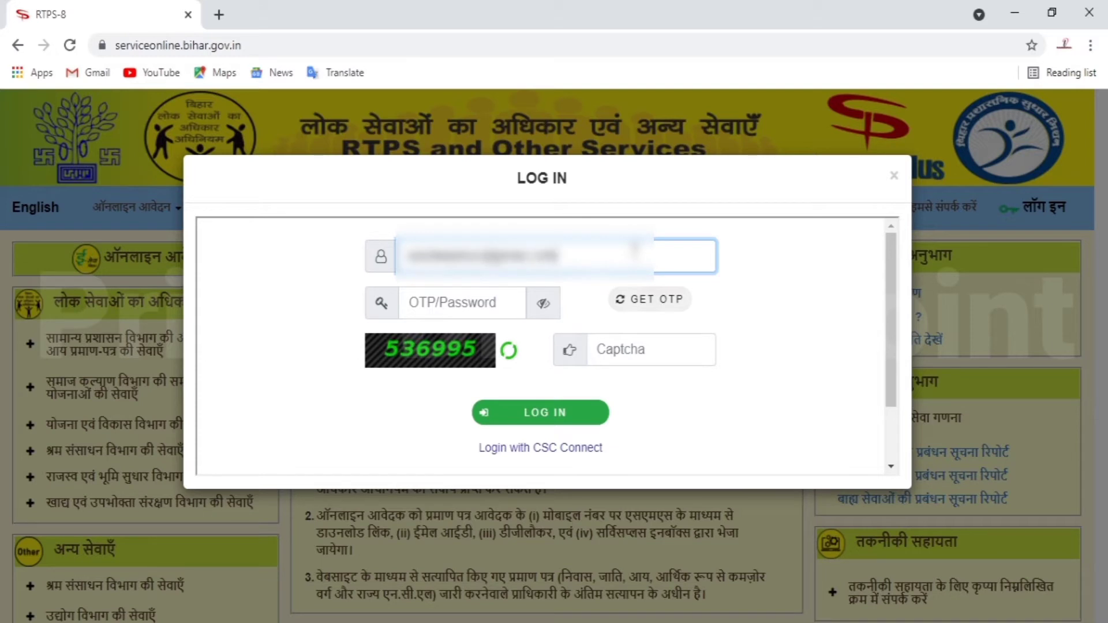
{"action": "key", "text": "Tab"}
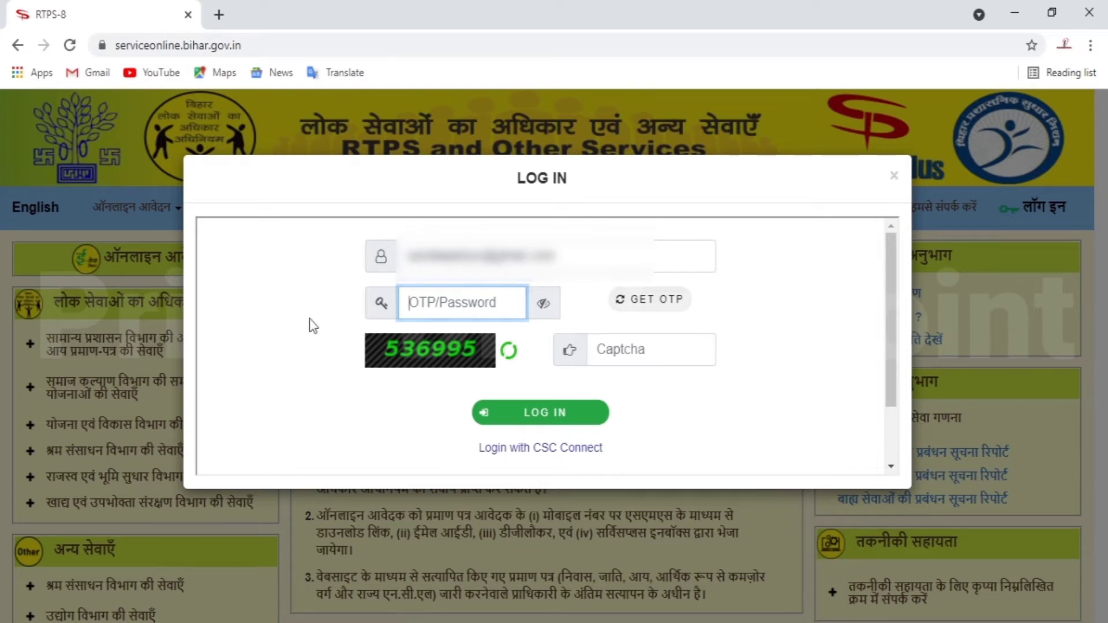
{"action": "left_click", "coordinate": [667, 300]}
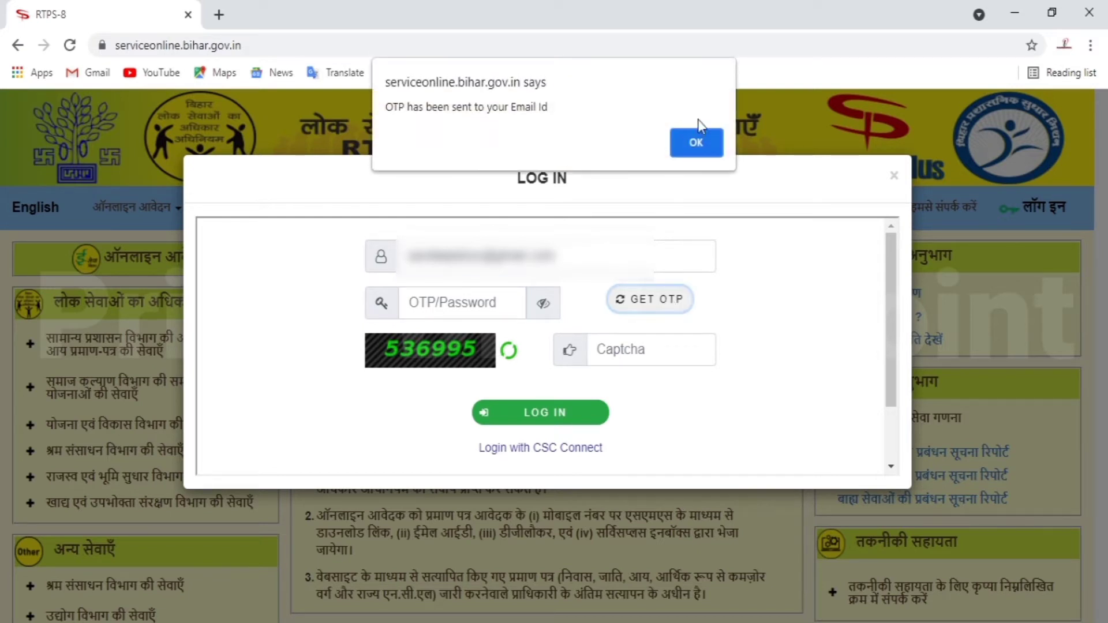
{"action": "left_click", "coordinate": [708, 143]}
- Enter the captcha and the e-mailed OTP, then log in
{"action": "left_click", "coordinate": [632, 354]}
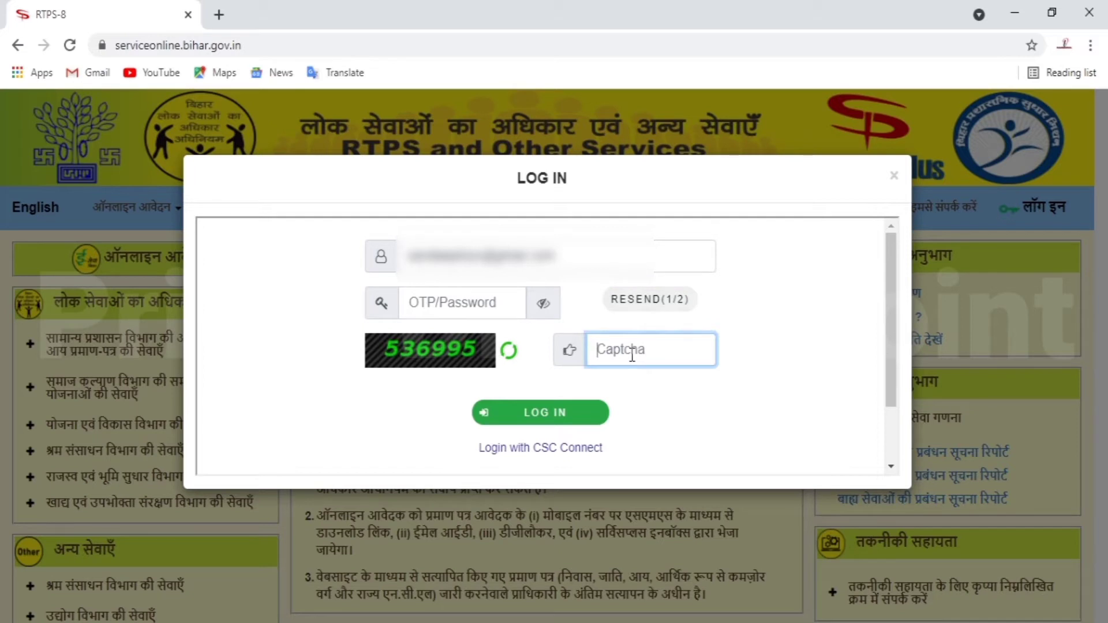
{"action": "type", "text": "536995"}
{"action": "left_click", "coordinate": [490, 310]}
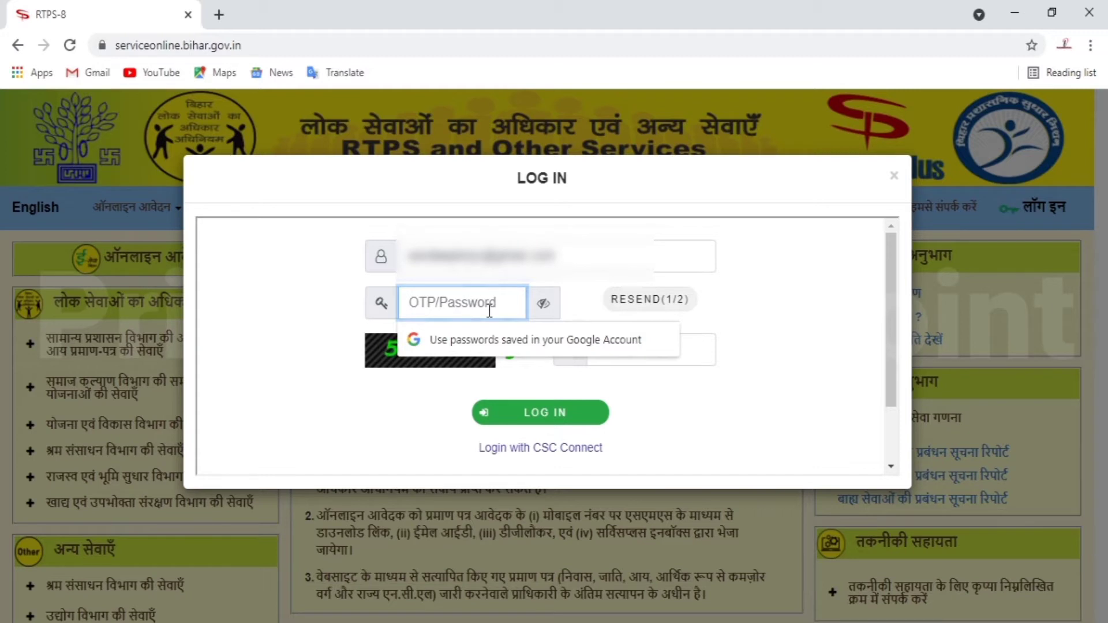
{"action": "type", "text": "••"}
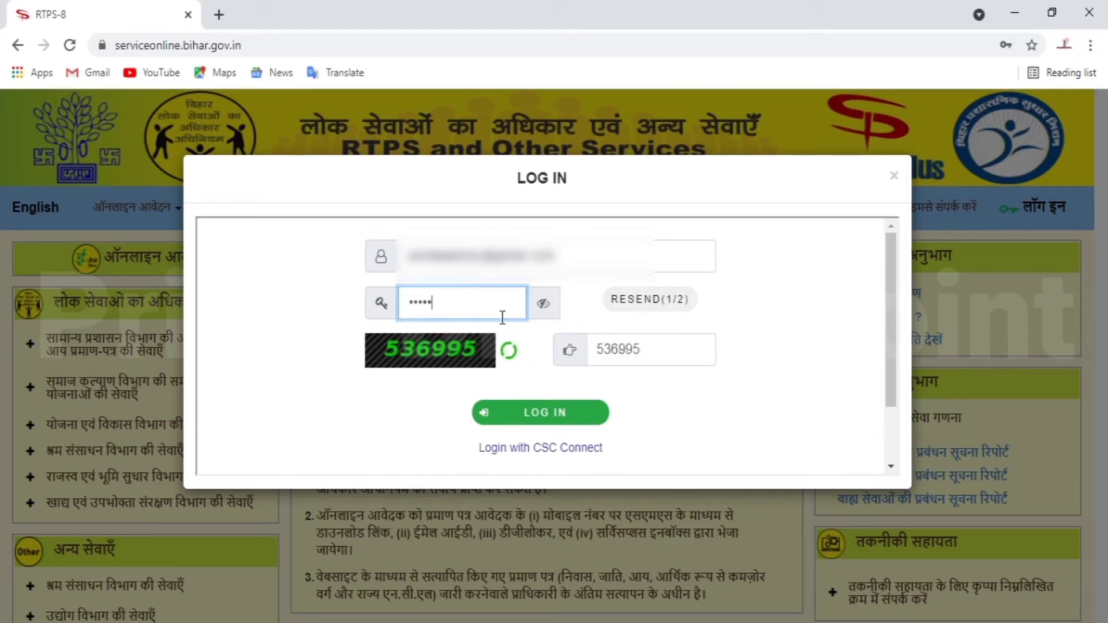
{"action": "left_click", "coordinate": [576, 417]}
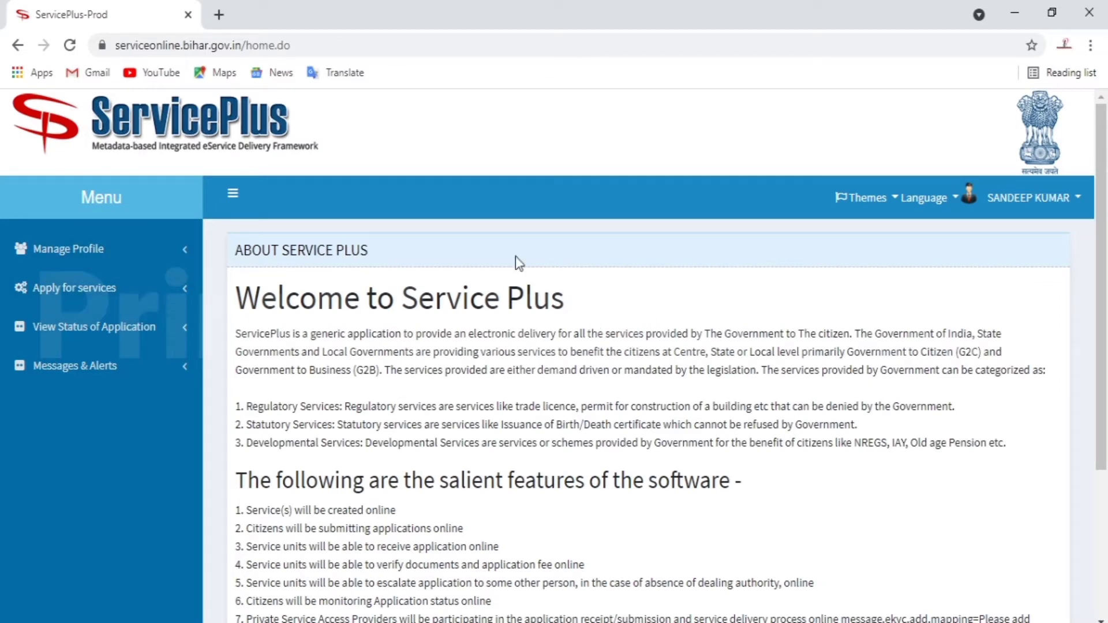
- Under Apply for services, view all available services and page through to the Income Certificate entries
{"action": "left_click", "coordinate": [110, 254]}
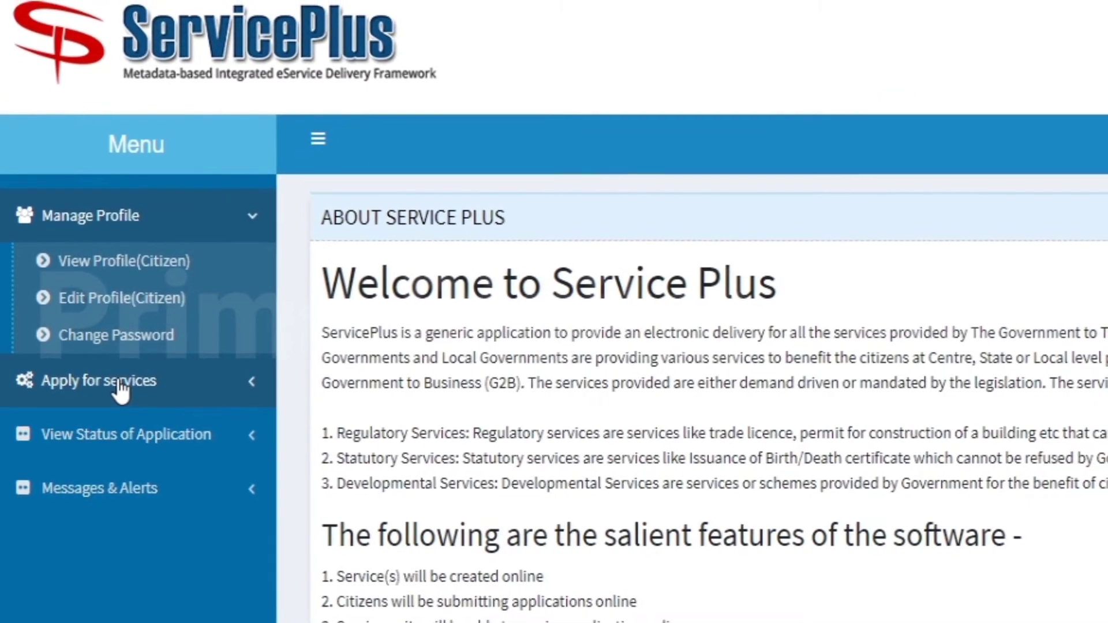
{"action": "left_click", "coordinate": [123, 385]}
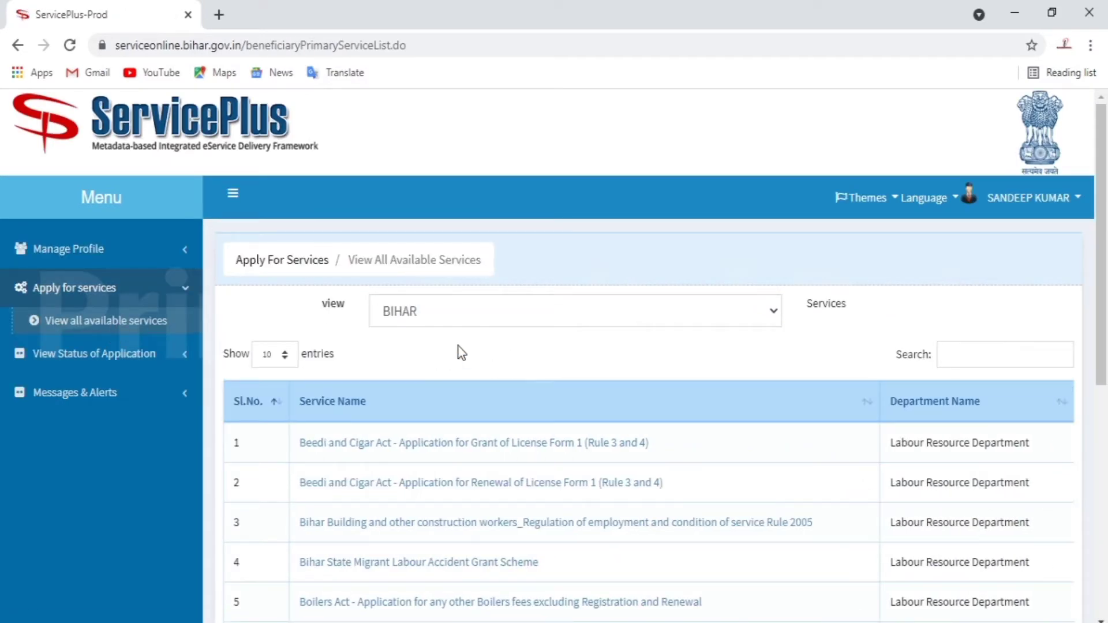
{"action": "scroll", "coordinate": [458, 347], "scroll_direction": "down", "scroll_amount": 5}
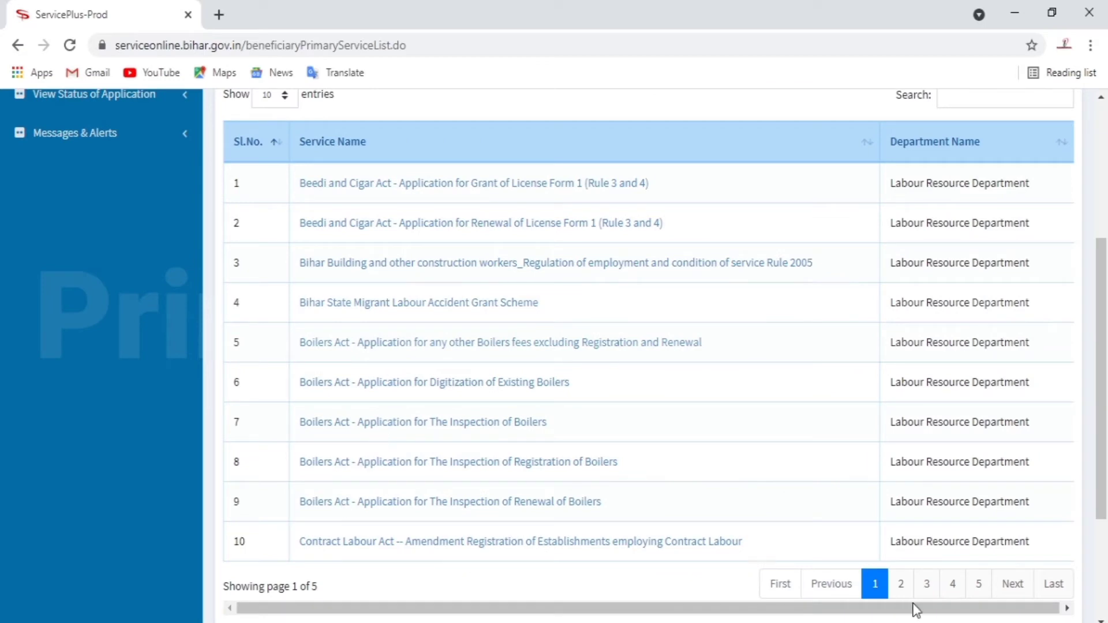
{"action": "left_click", "coordinate": [1019, 593]}
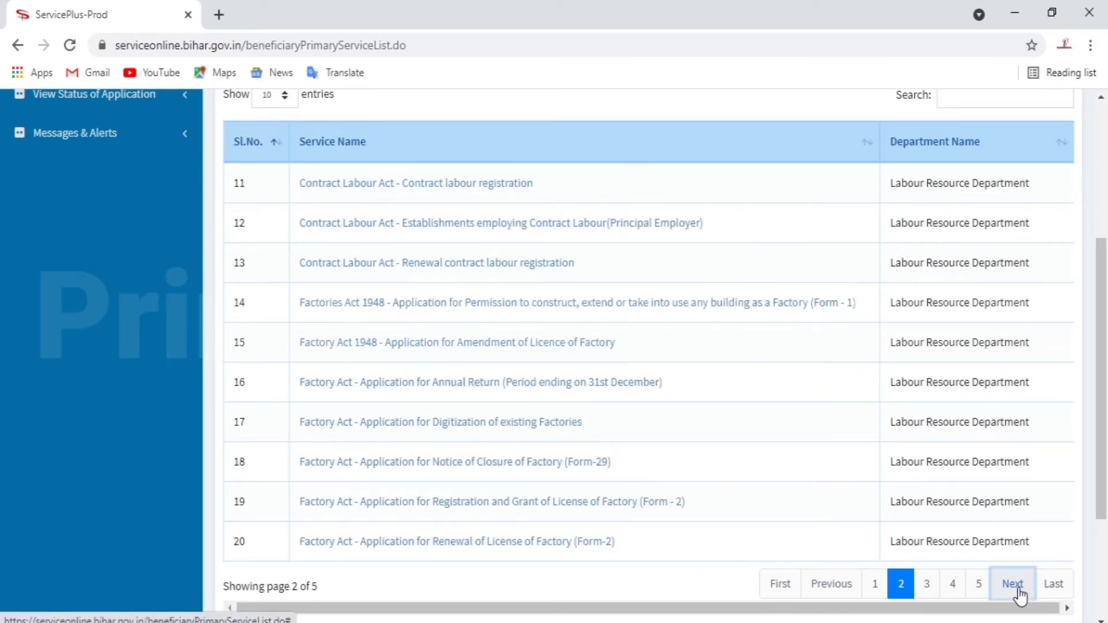
{"action": "left_click", "coordinate": [1019, 593]}
{"action": "left_click", "coordinate": [1013, 586]}
{"action": "scroll", "coordinate": [444, 407], "scroll_direction": "up", "scroll_amount": 5}
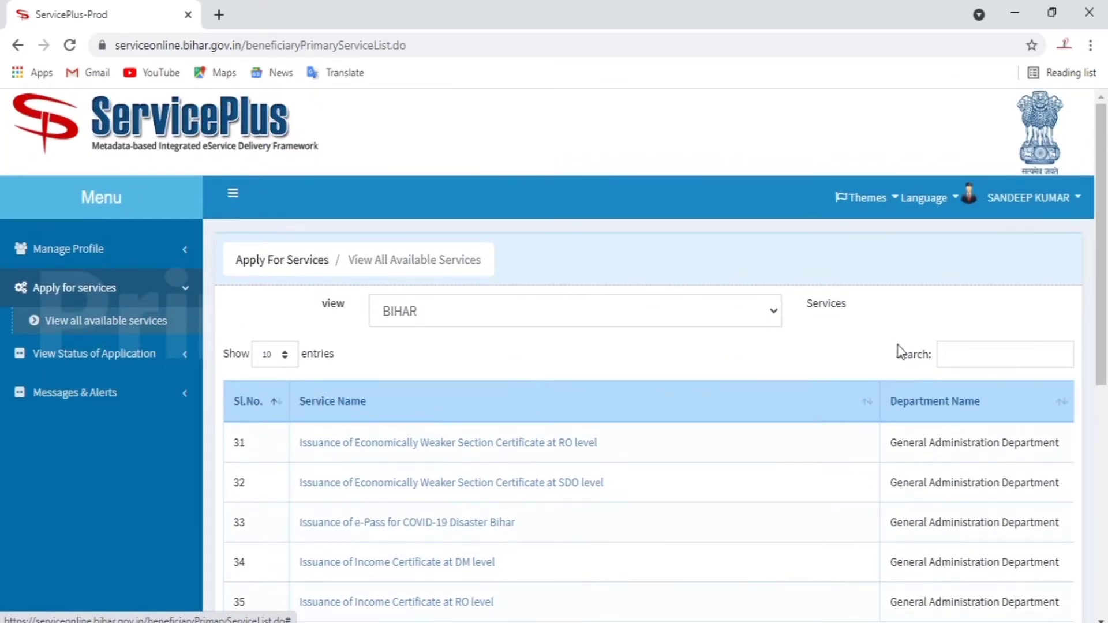
{"action": "left_click", "coordinate": [952, 354]}
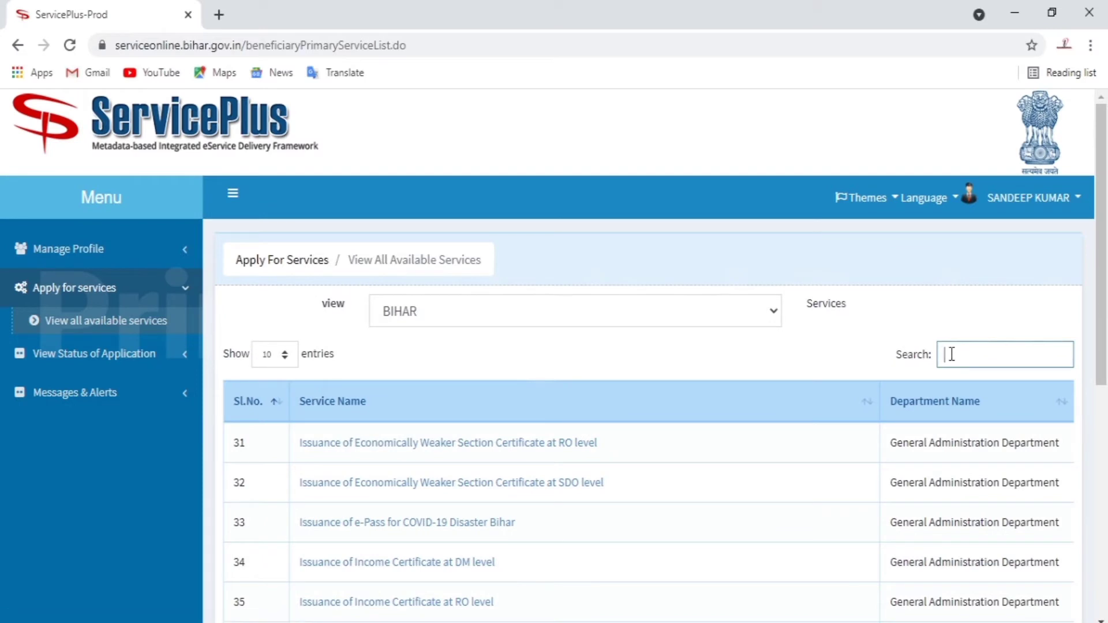
- Search 'cas' and open 'Issuance of Caste Certificate at RO level'
{"action": "type", "text": "cast"}
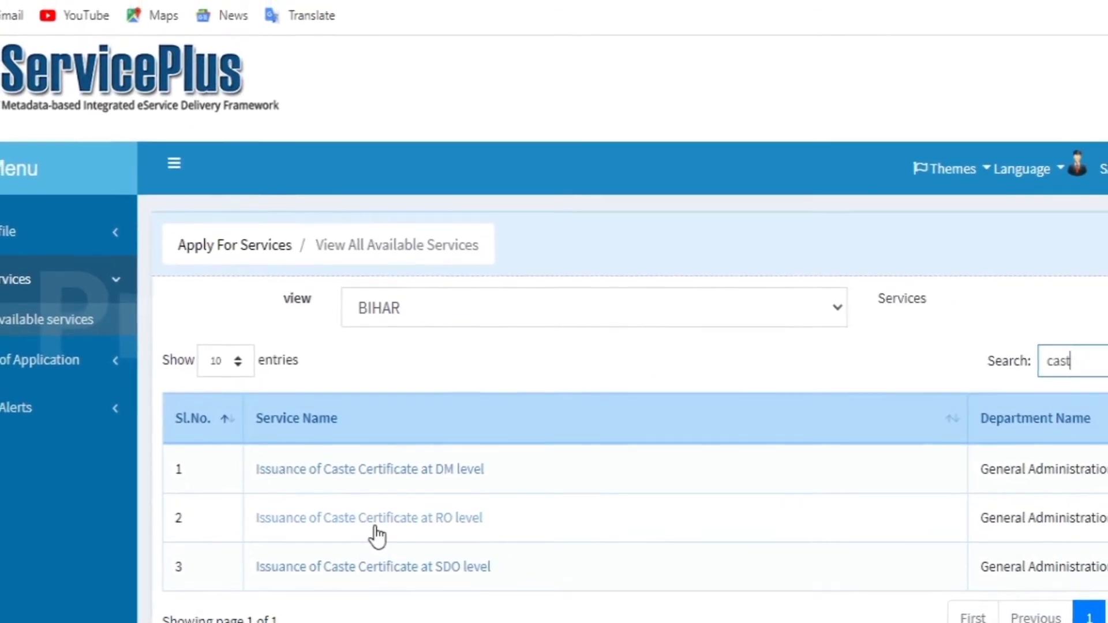
{"action": "left_click", "coordinate": [375, 528]}
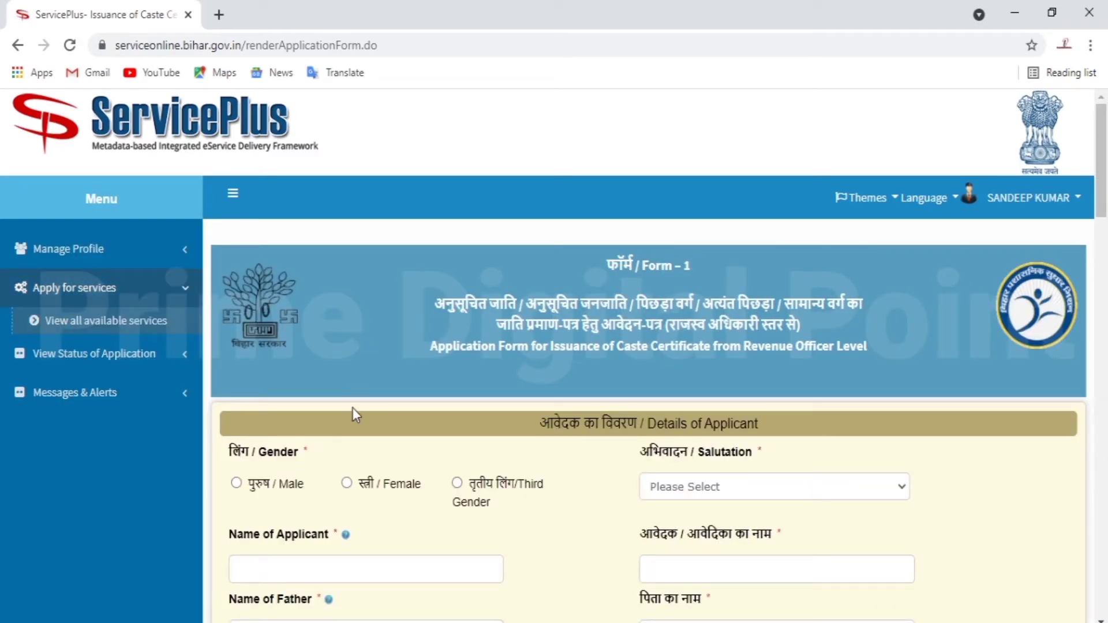
- Set gender to Male with 'कोई अभिवादन नहीं' as the salutation
{"action": "scroll", "coordinate": [576, 306], "scroll_direction": "down", "scroll_amount": 1}
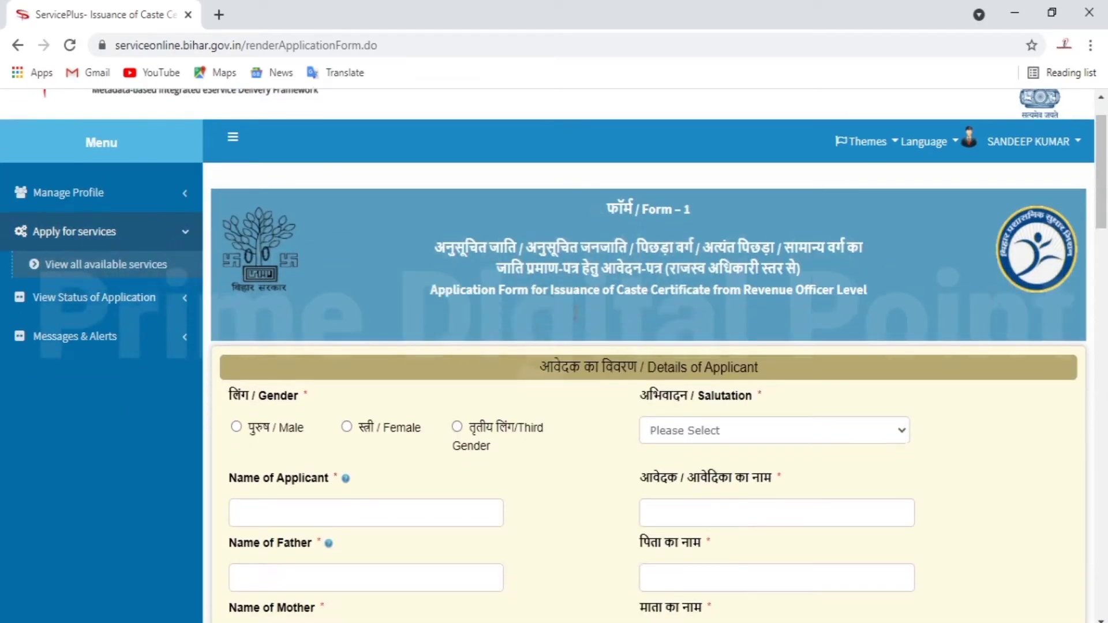
{"action": "scroll", "coordinate": [569, 258], "scroll_direction": "down", "scroll_amount": 1}
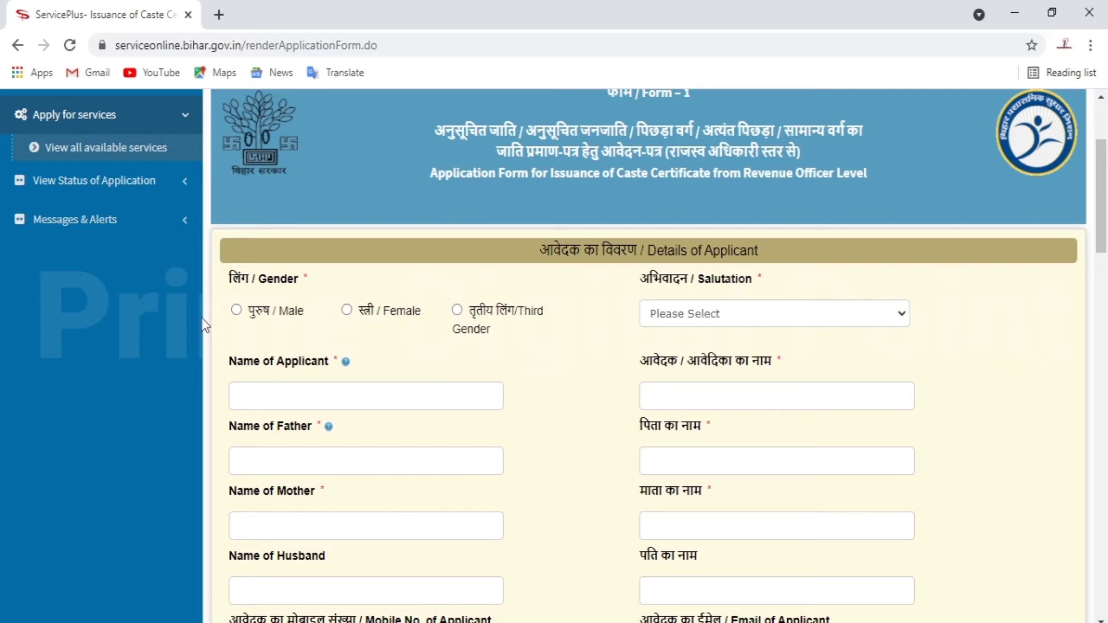
{"action": "left_click", "coordinate": [236, 313]}
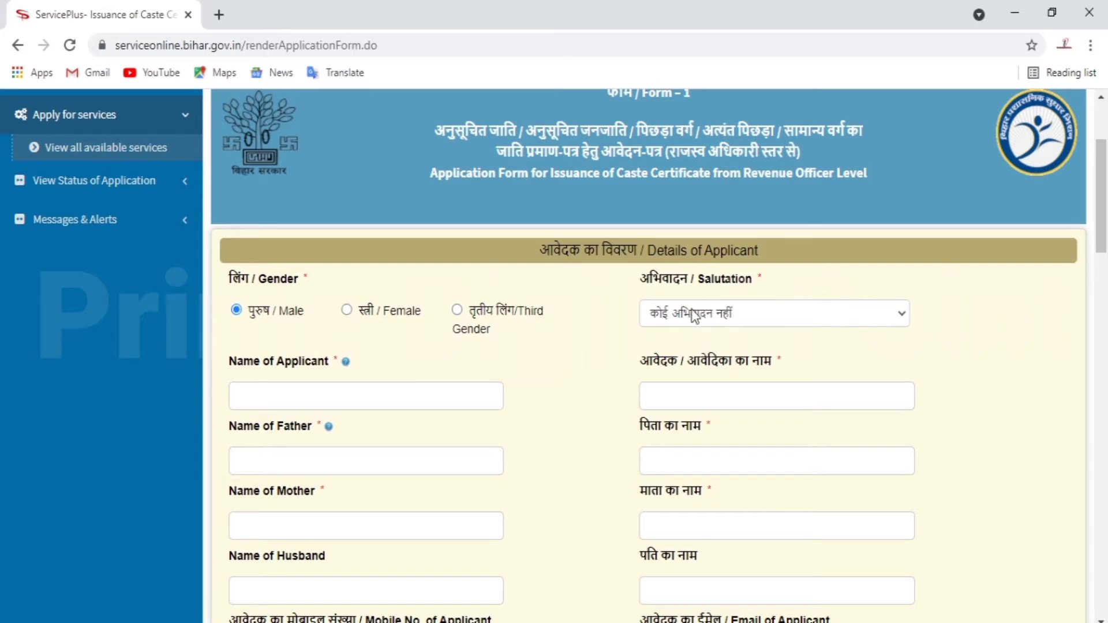
{"action": "left_click", "coordinate": [701, 316]}
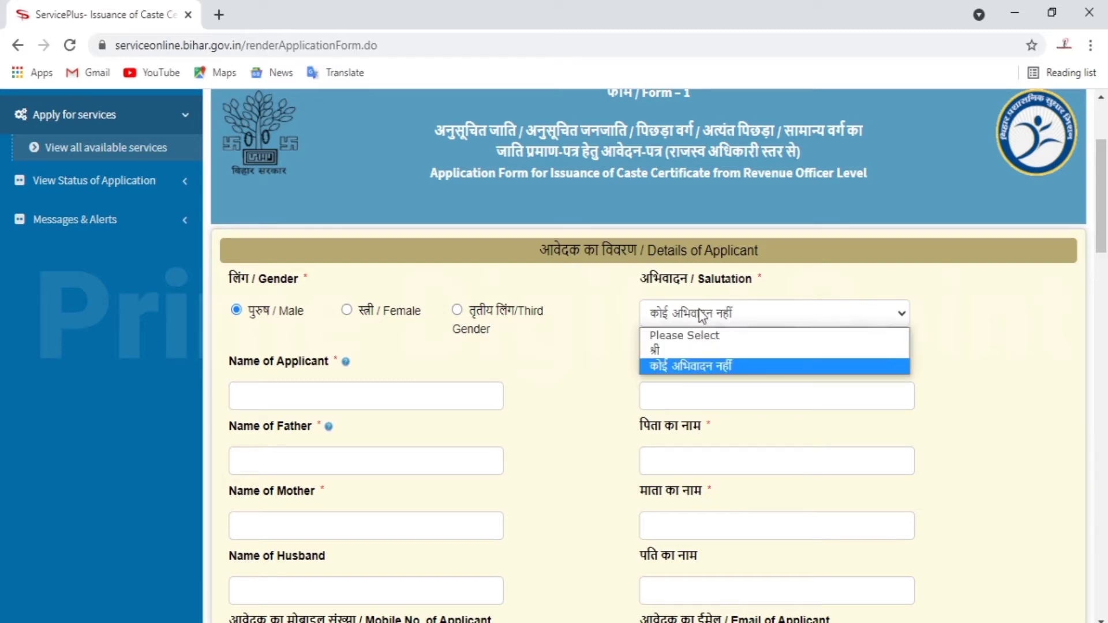
{"action": "left_click", "coordinate": [702, 317]}
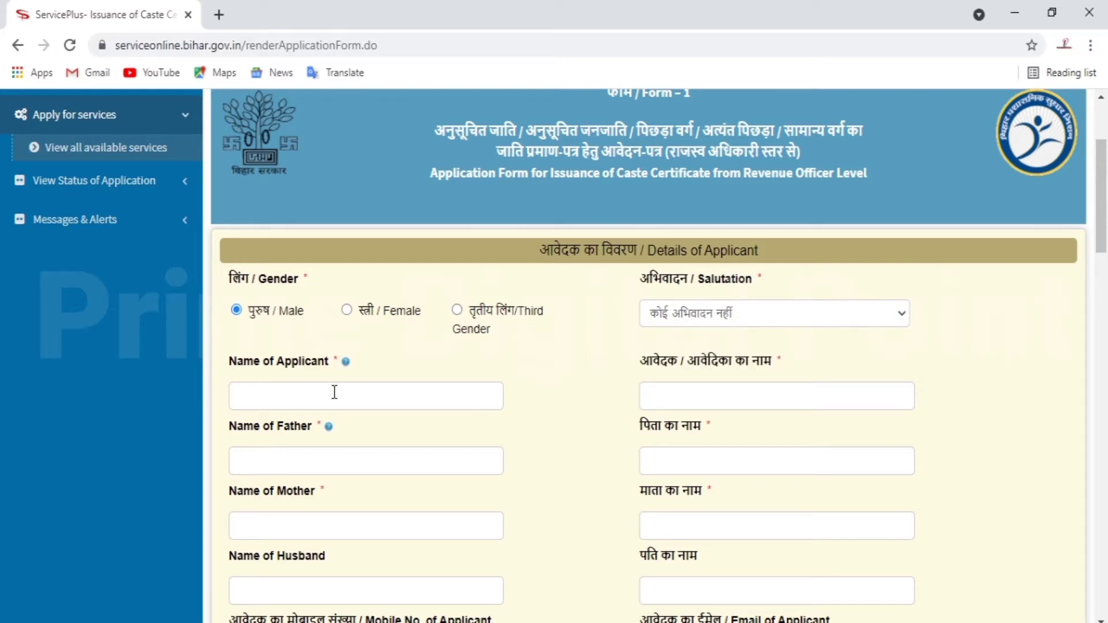
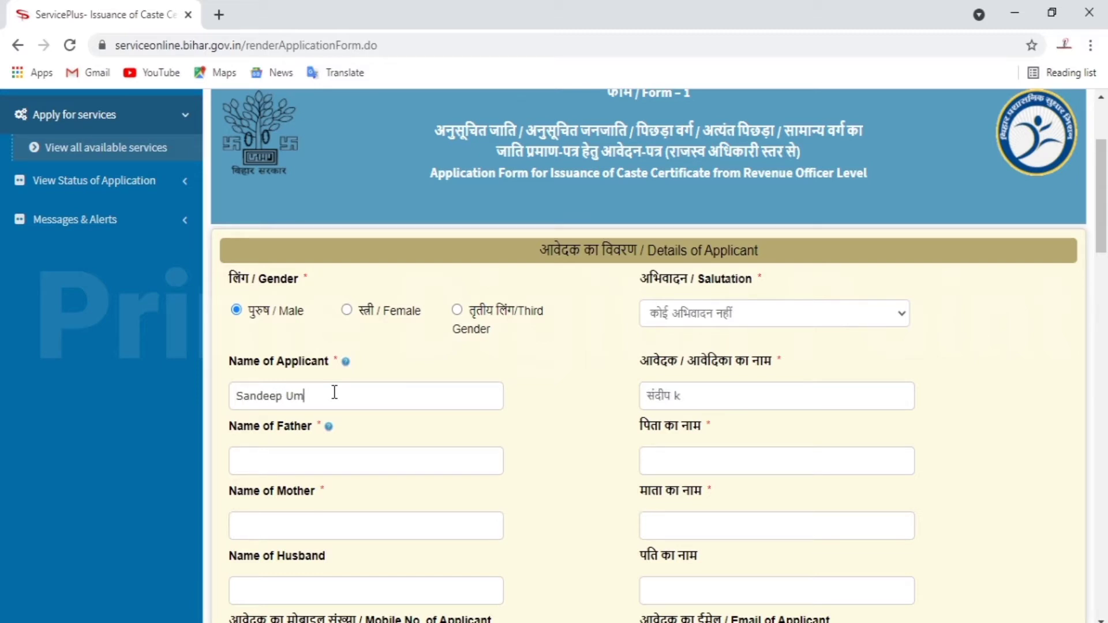
- Enter the applicant's, father's and mother's names
{"action": "key", "text": "ctrl+BackSpace"}
{"action": "key", "text": "ctrl+BackSpace"}
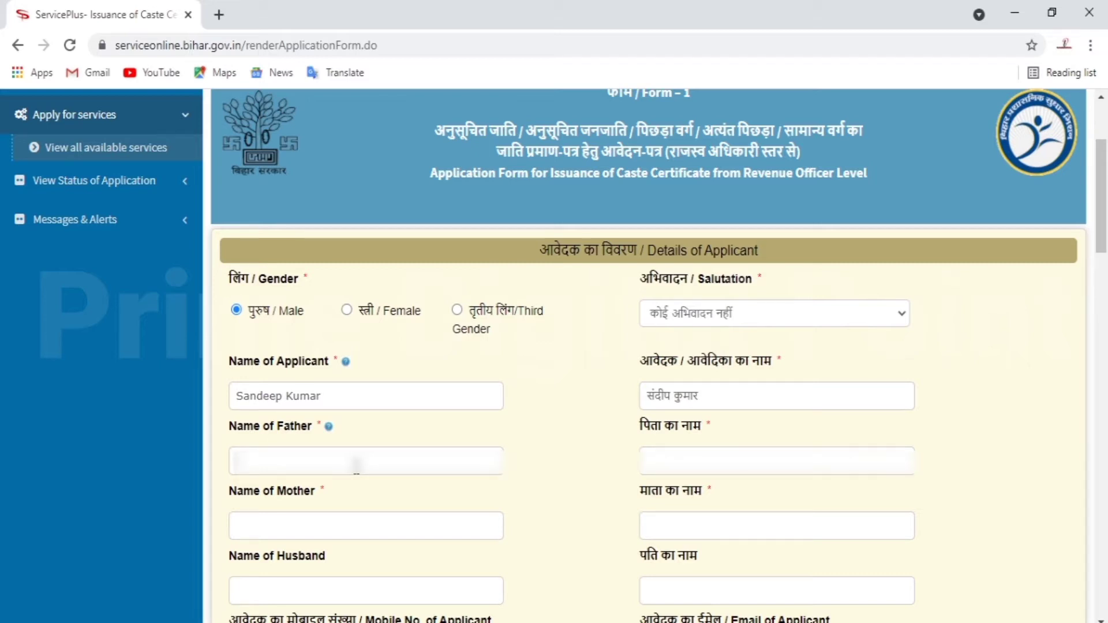
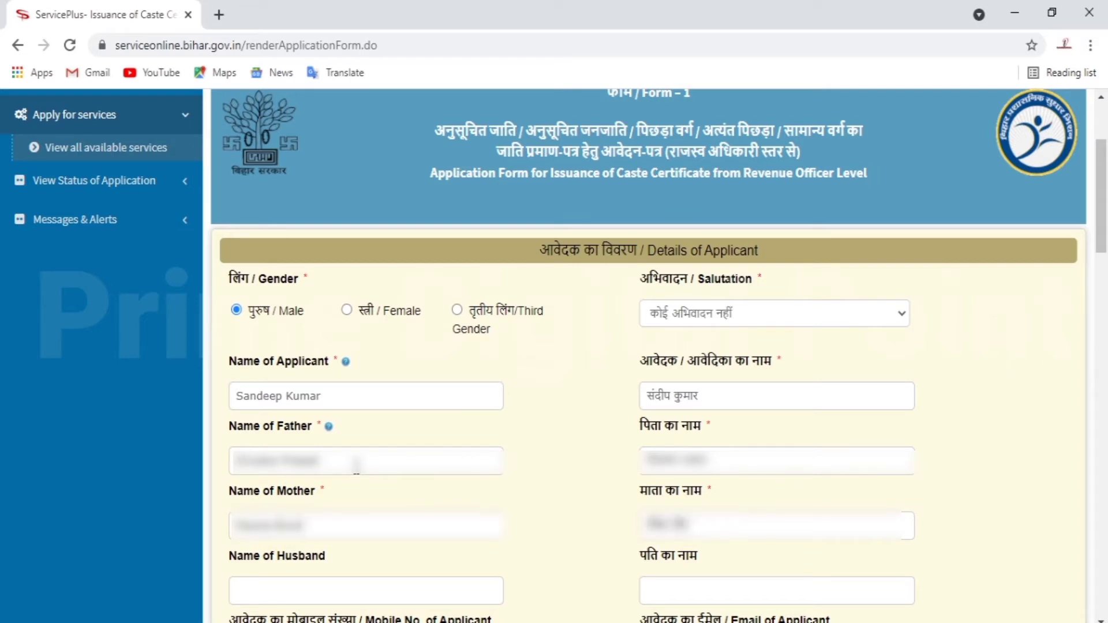
- Fill in the applicant's mobile number and e-mail address
{"action": "key", "text": "Tab"}
{"action": "scroll", "coordinate": [358, 471], "scroll_direction": "down", "scroll_amount": 5}
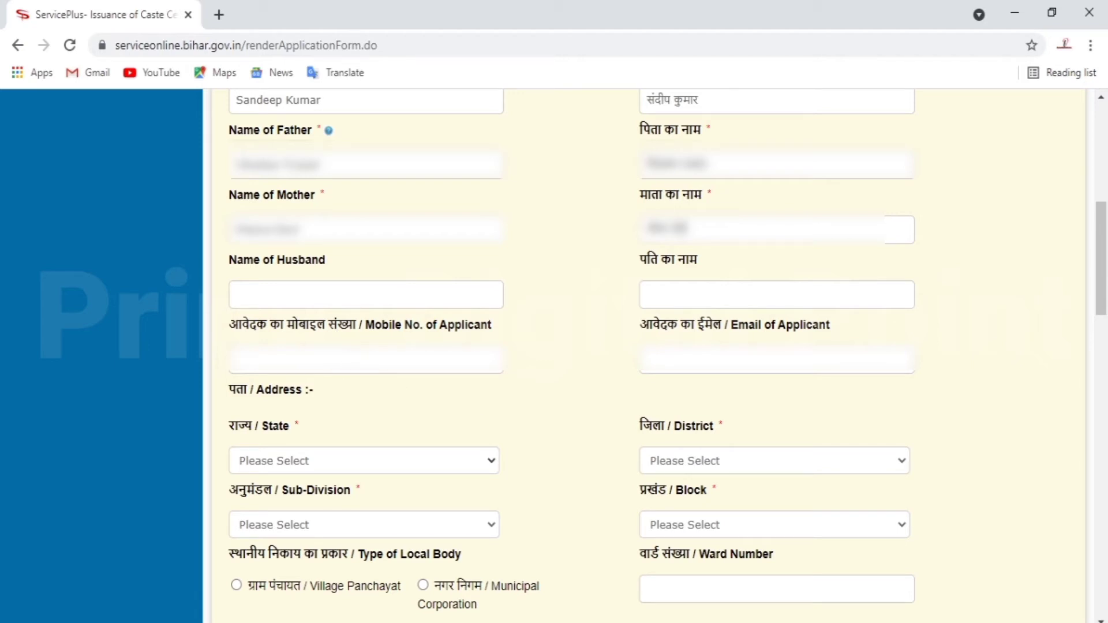
{"action": "type", "text": "788"}
{"action": "key", "text": "BackSpace"}
{"action": "key", "text": "BackSpace"}
{"action": "key", "text": "BackSpace"}
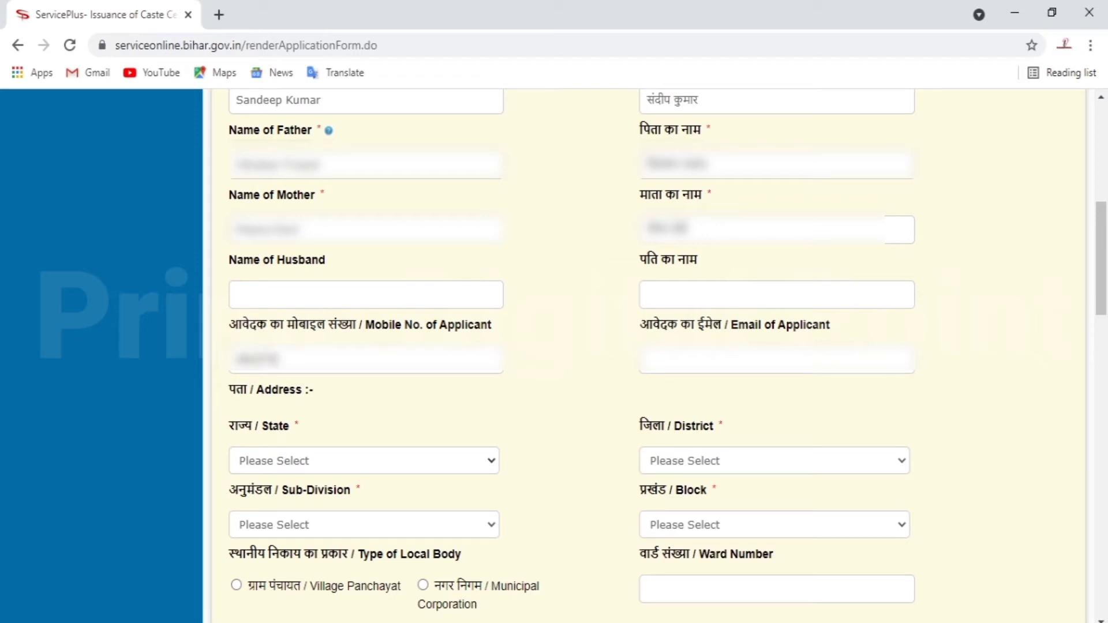
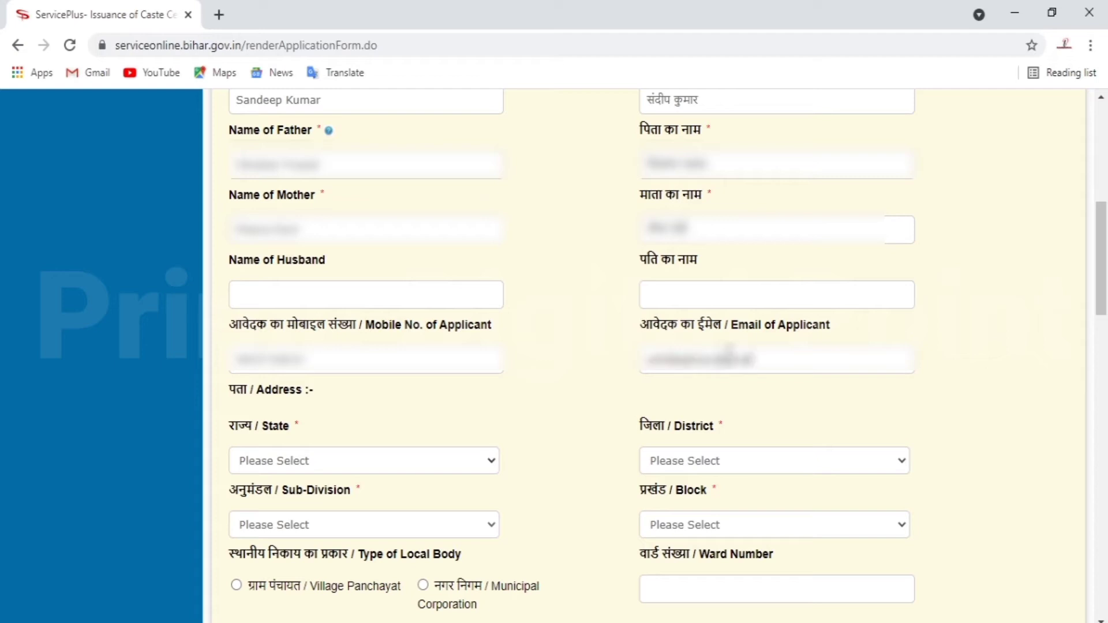
- Set State BIHAR, District PATNA, and Sub-Division and Block both PATNA SADAR
{"action": "left_click", "coordinate": [469, 462]}
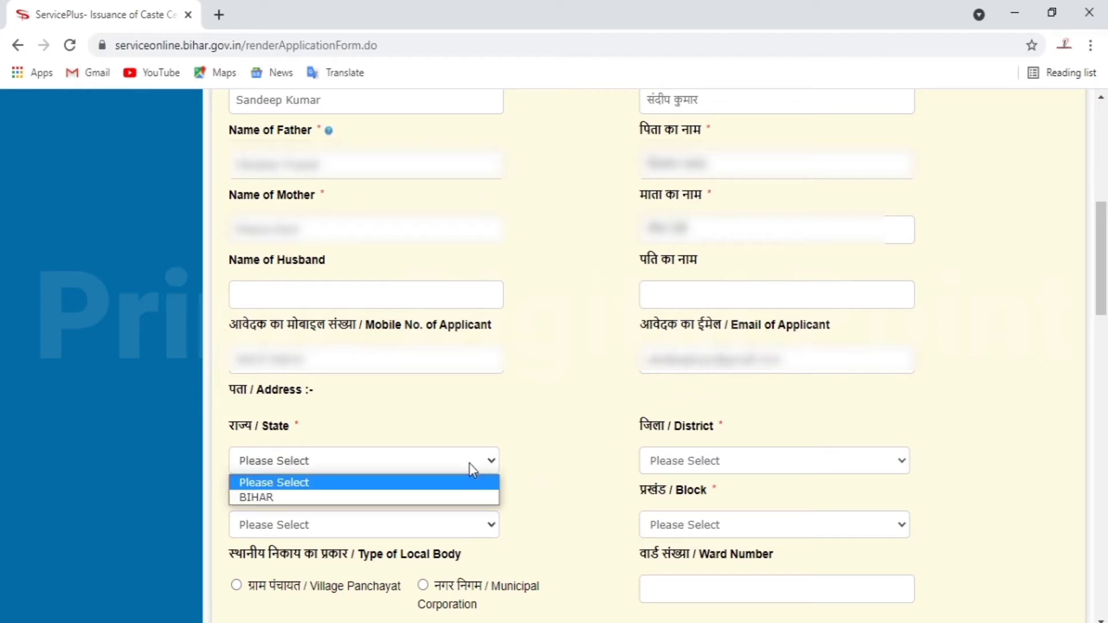
{"action": "left_click", "coordinate": [414, 500]}
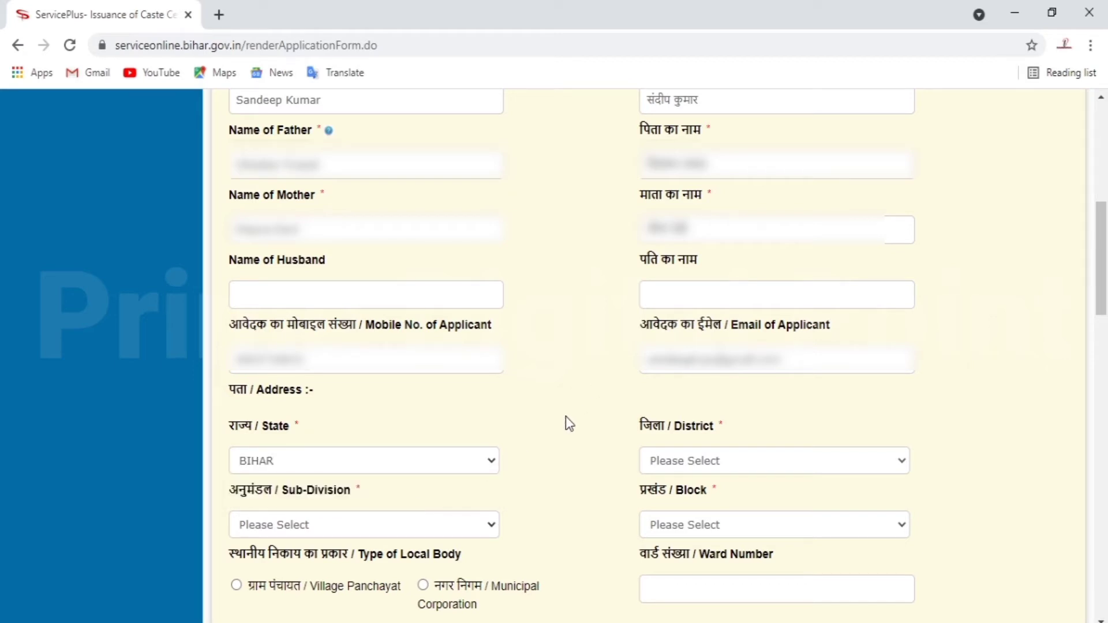
{"action": "scroll", "coordinate": [564, 421], "scroll_direction": "down", "scroll_amount": 1}
{"action": "left_click", "coordinate": [679, 381]}
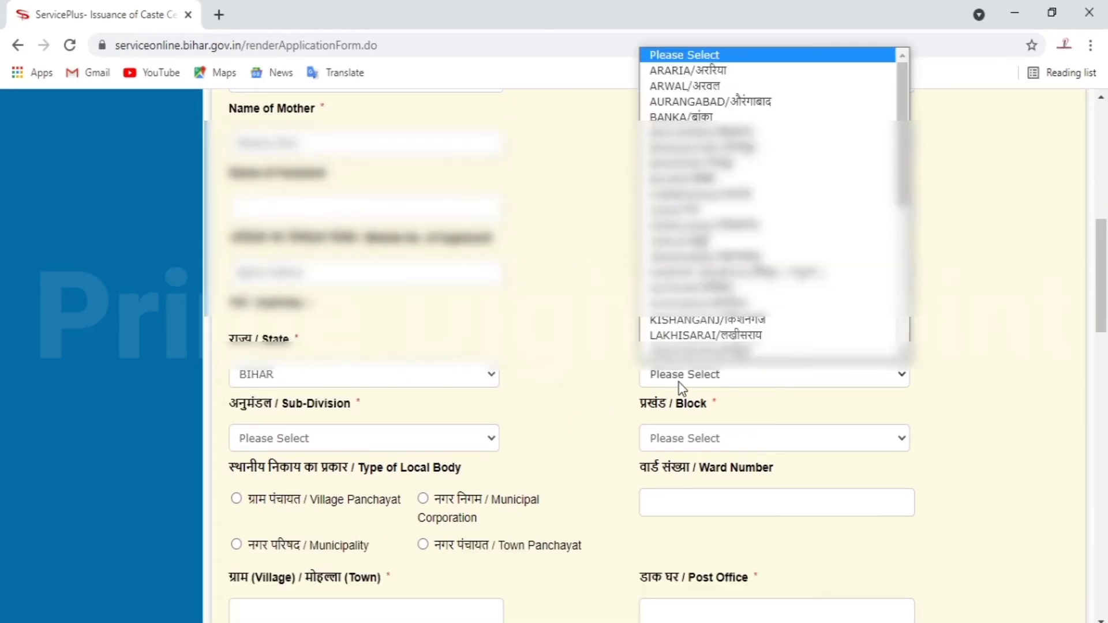
{"action": "key", "text": "p"}
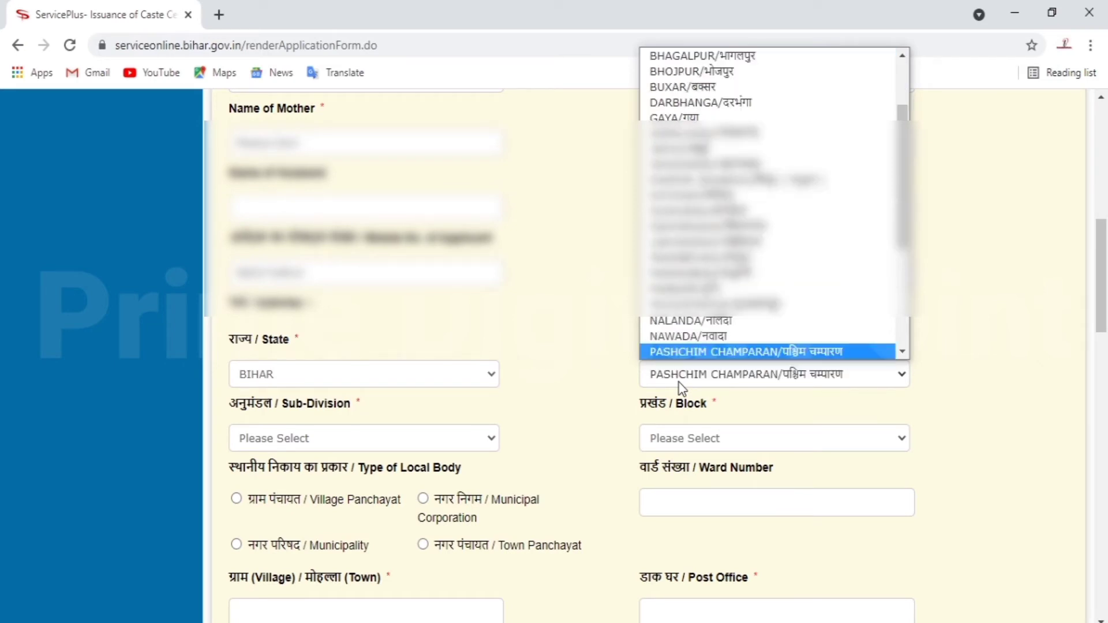
{"action": "key", "text": "Down"}
{"action": "key", "text": "Return"}
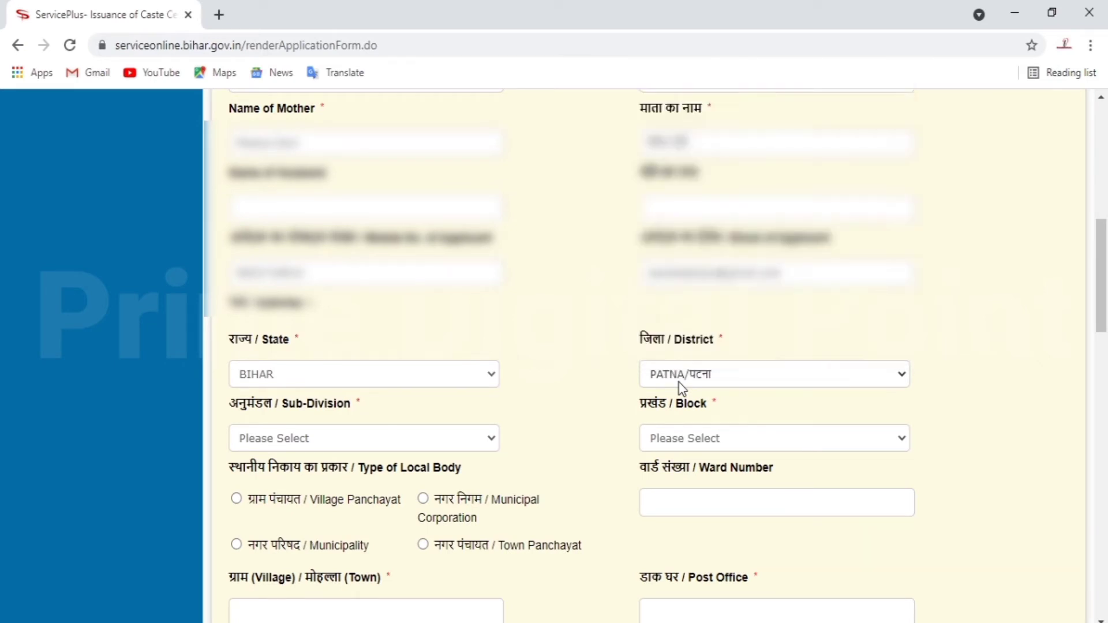
{"action": "left_click", "coordinate": [362, 439]}
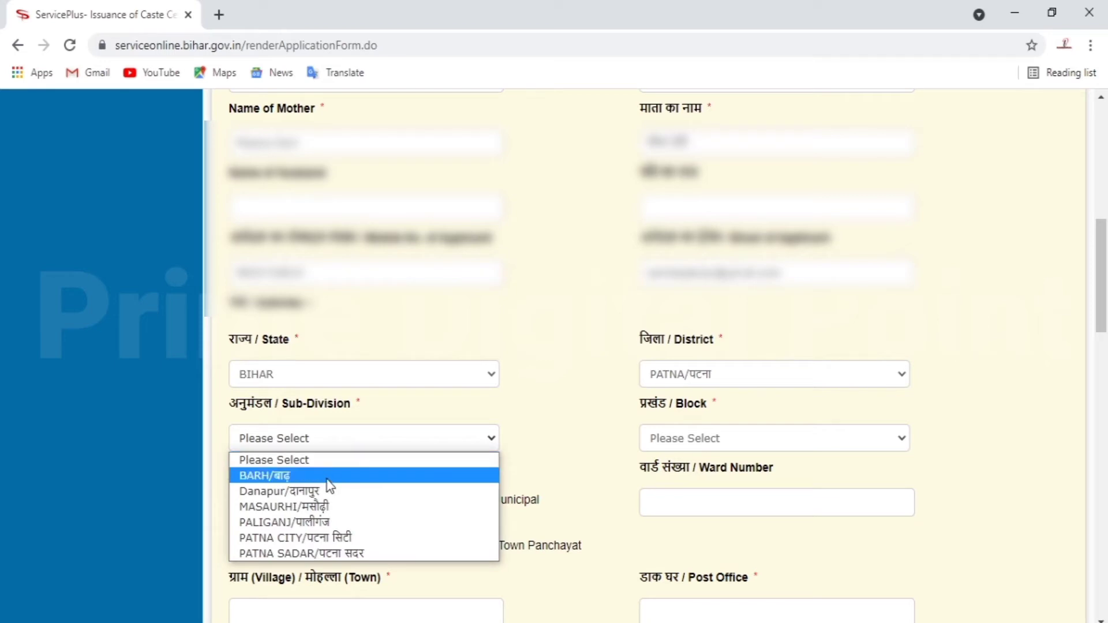
{"action": "left_click", "coordinate": [338, 554]}
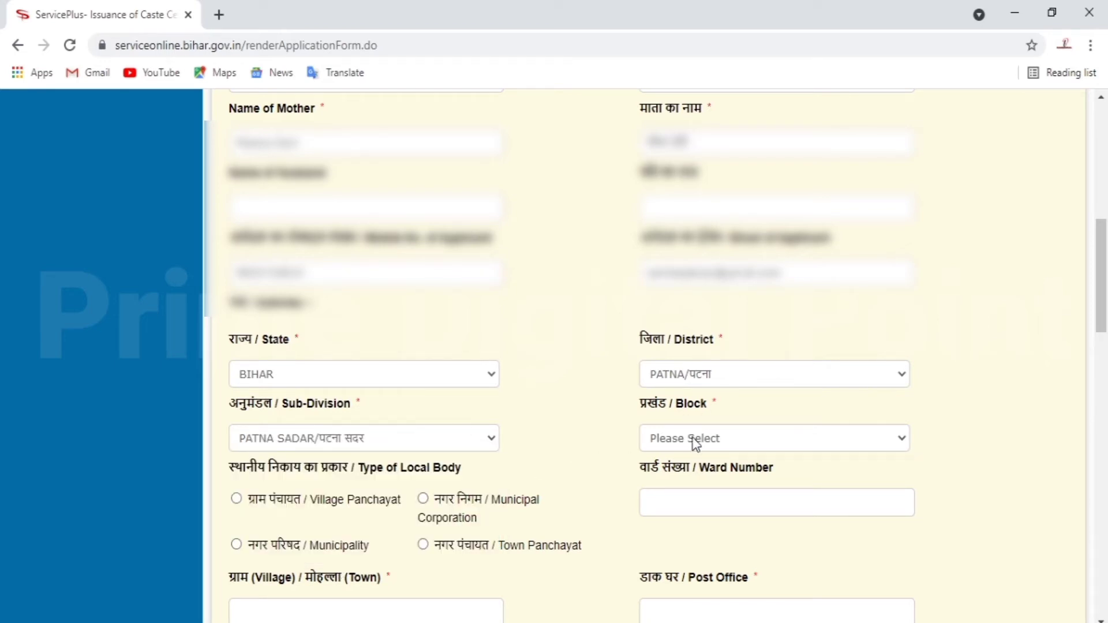
{"action": "left_click", "coordinate": [719, 438]}
{"action": "left_click", "coordinate": [733, 475]}
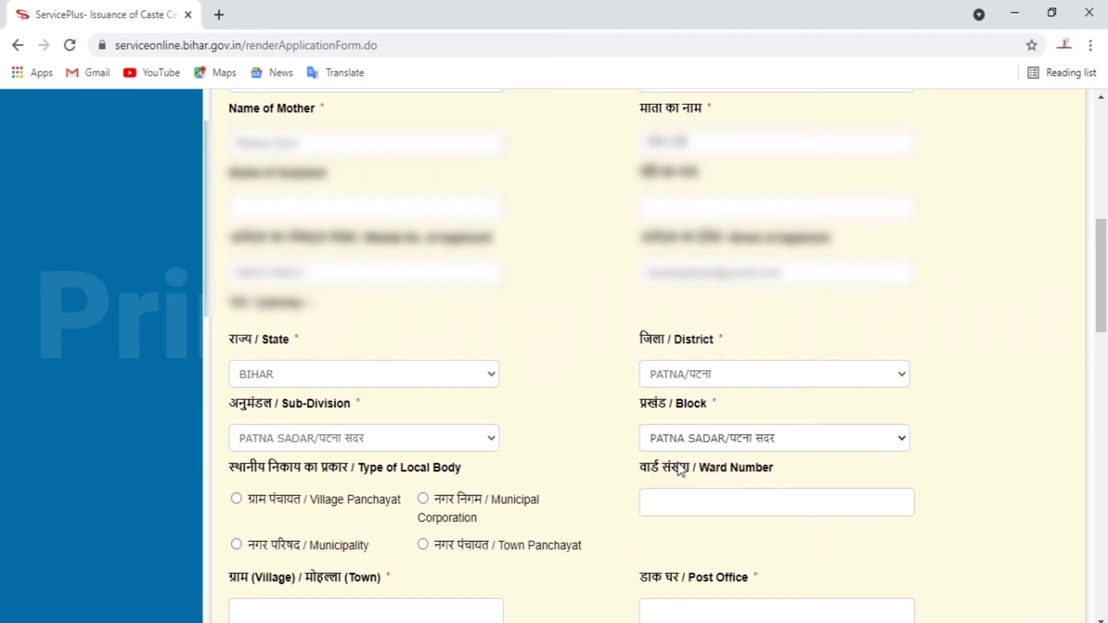
{"action": "scroll", "coordinate": [545, 438], "scroll_direction": "down", "scroll_amount": 1}
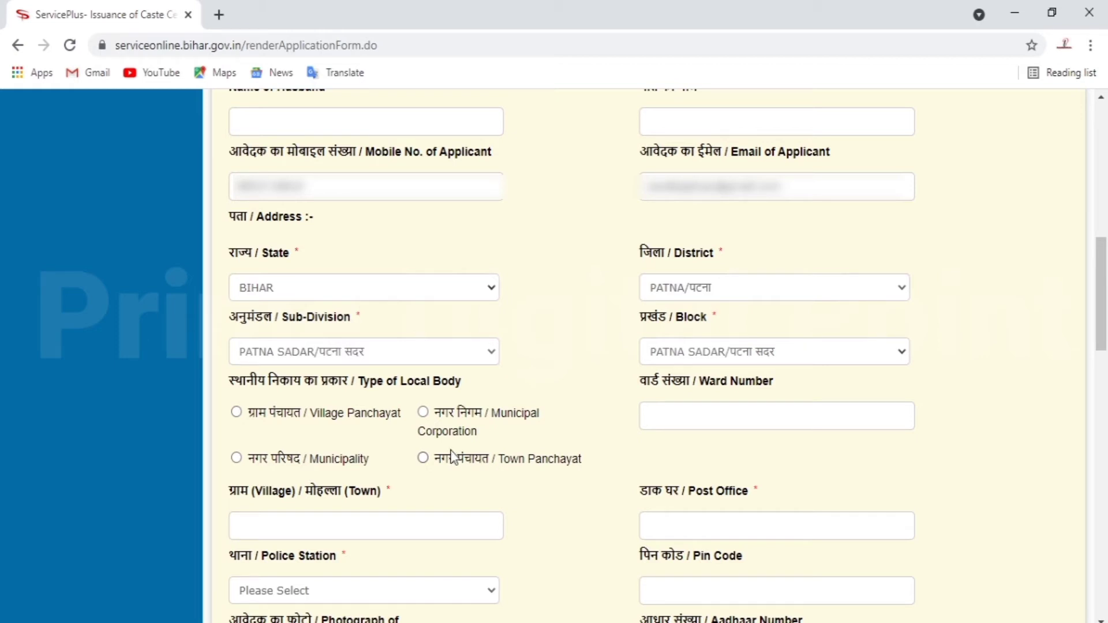
- Choose Municipal Corporation Patna as the local body and enter the ward number
{"action": "left_click", "coordinate": [424, 412]}
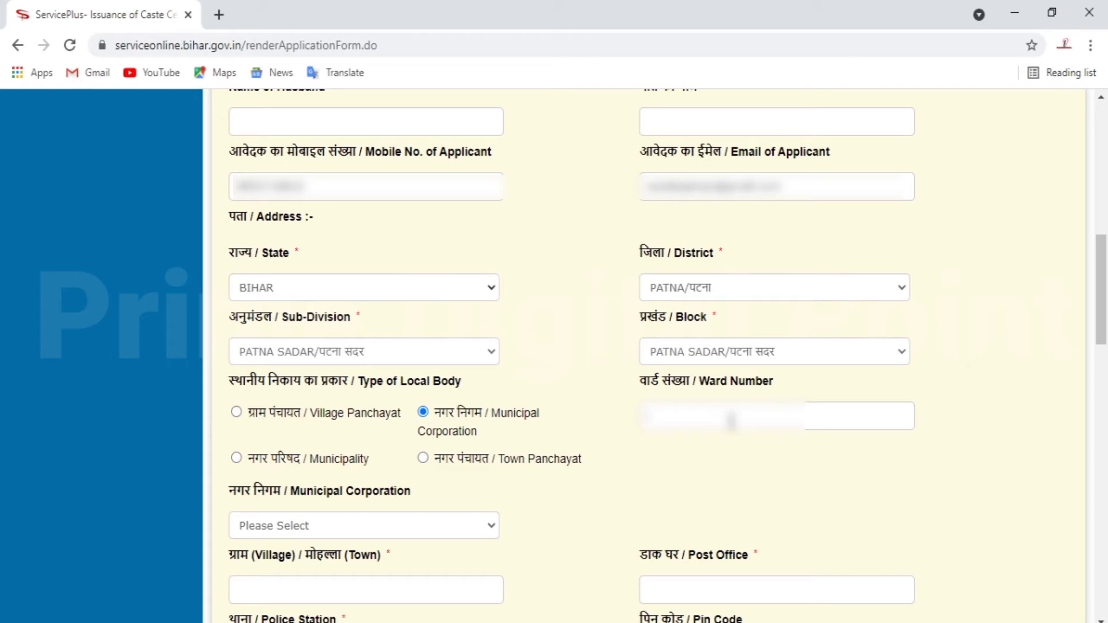
{"action": "left_click", "coordinate": [731, 421]}
{"action": "type", "text": "28"}
{"action": "left_click", "coordinate": [449, 528]}
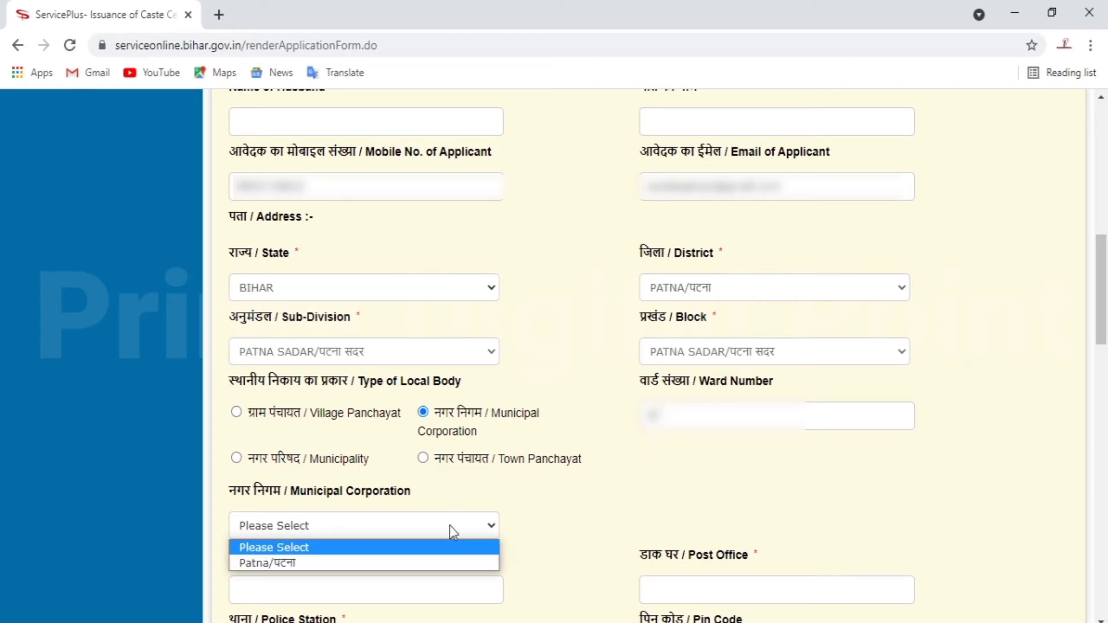
{"action": "left_click", "coordinate": [456, 562]}
{"action": "scroll", "coordinate": [574, 510], "scroll_direction": "down", "scroll_amount": 3}
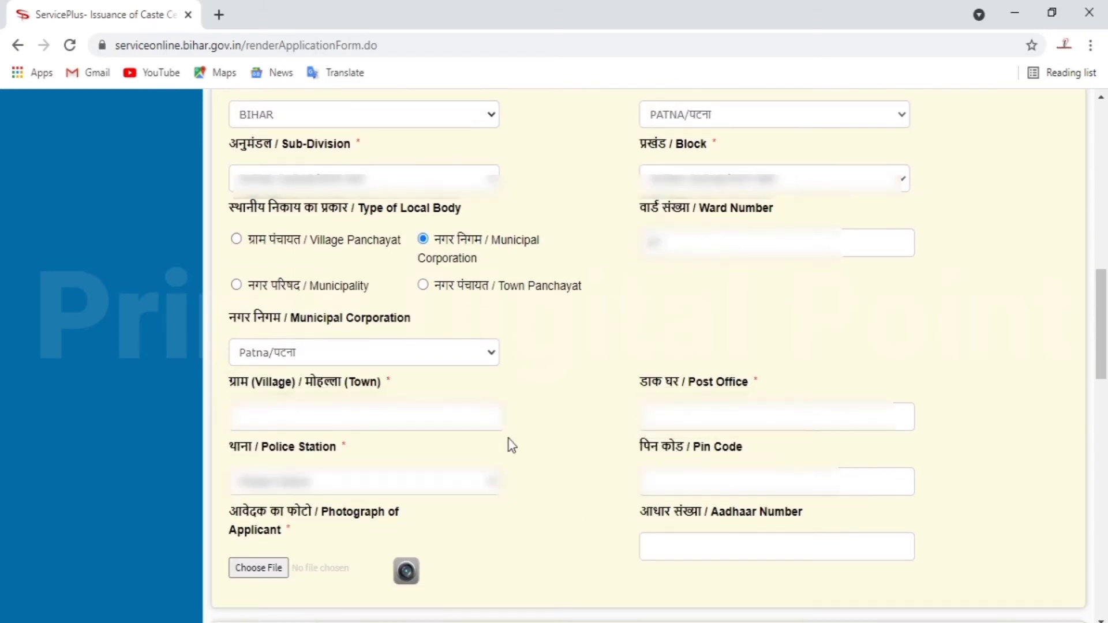
- Enter the locality and post office, choose the police station, and fill in the PIN code
{"action": "left_click", "coordinate": [384, 422]}
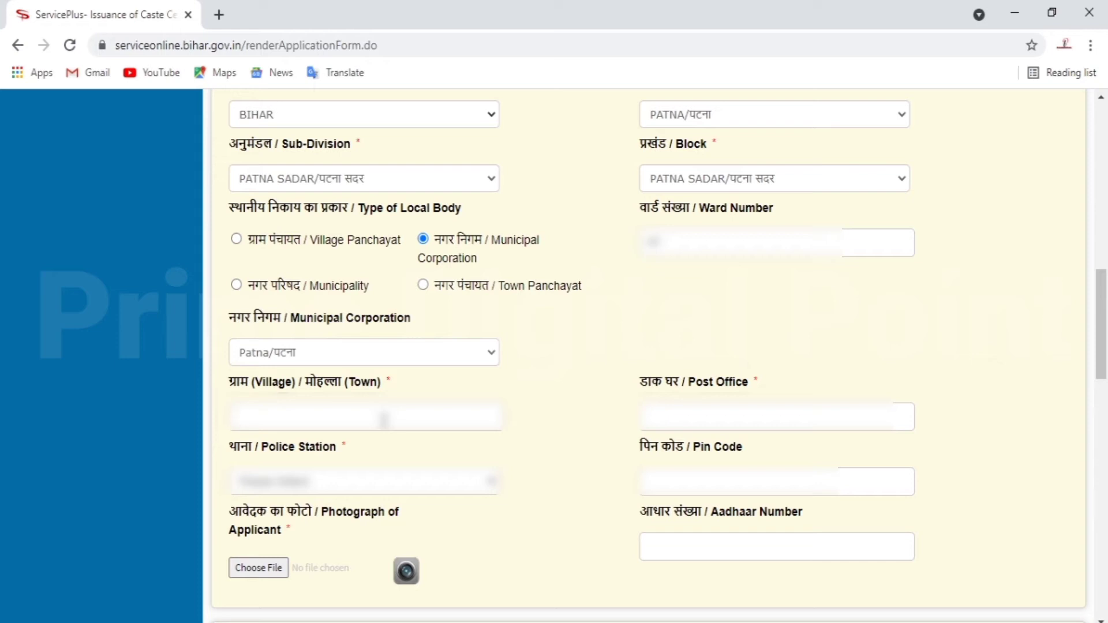
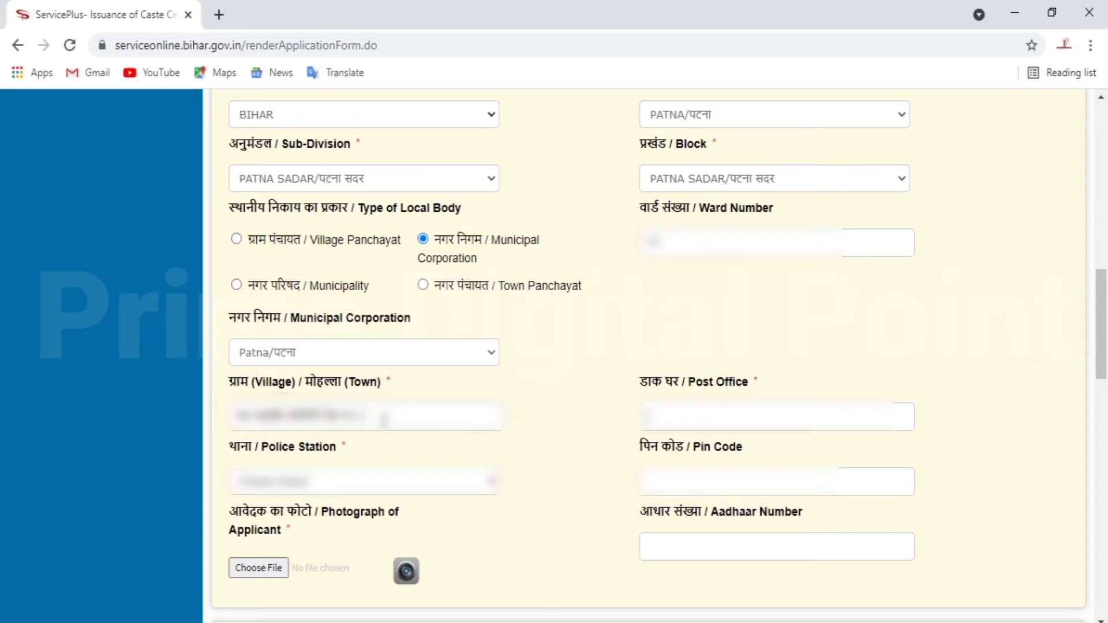
{"action": "left_click", "coordinate": [485, 484]}
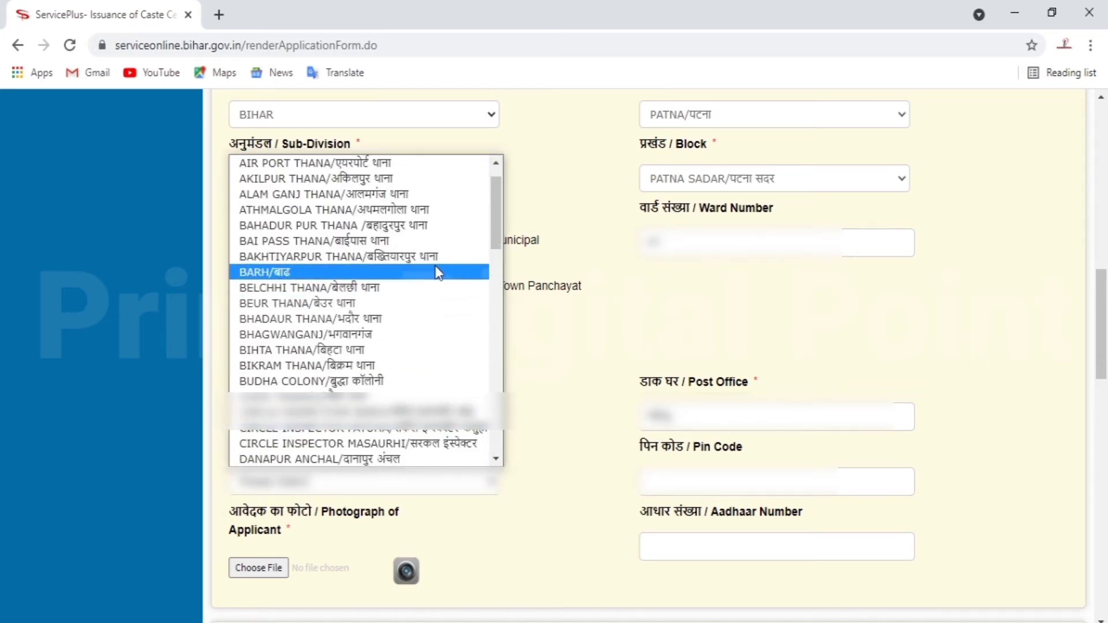
{"action": "left_click", "coordinate": [358, 225]}
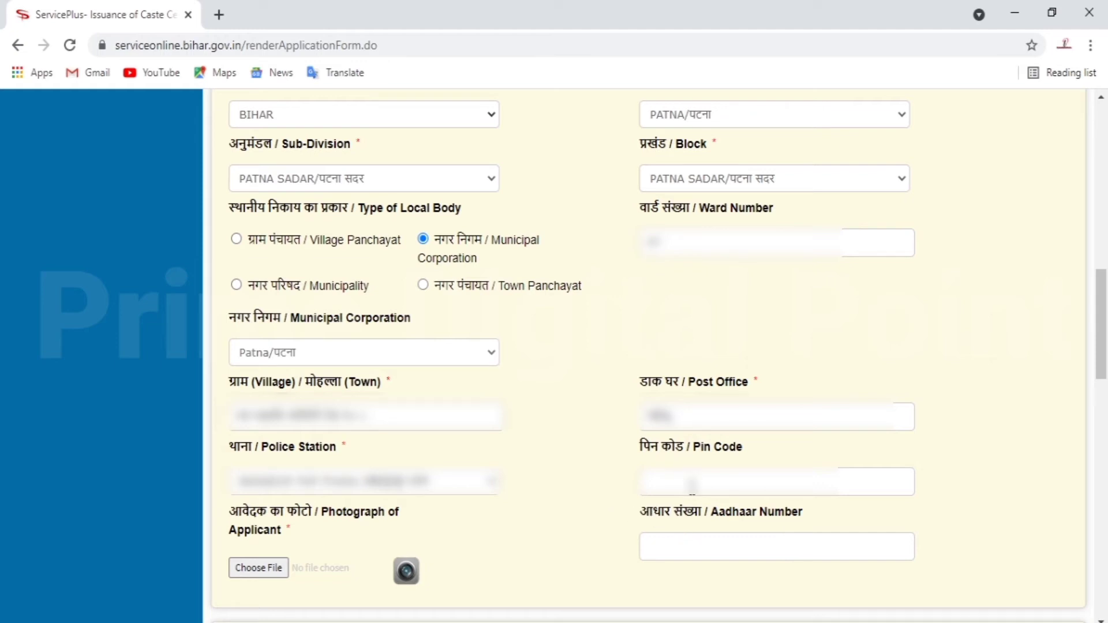
{"action": "type", "text": "80002"}
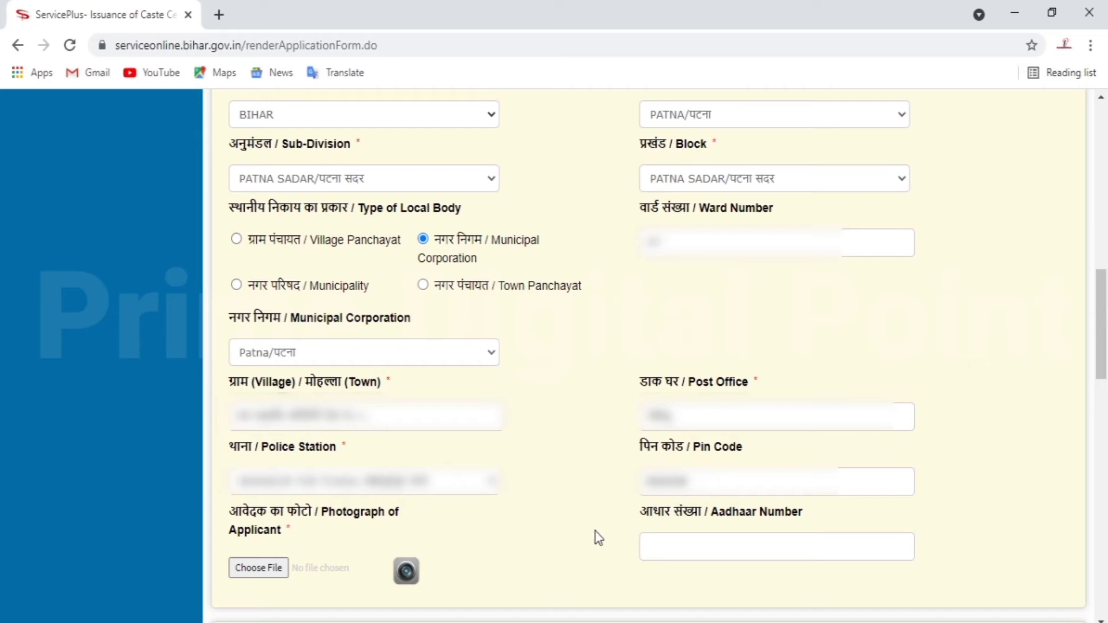
{"action": "scroll", "coordinate": [527, 537], "scroll_direction": "down", "scroll_amount": 1}
{"action": "scroll", "coordinate": [524, 531], "scroll_direction": "down", "scroll_amount": 2}
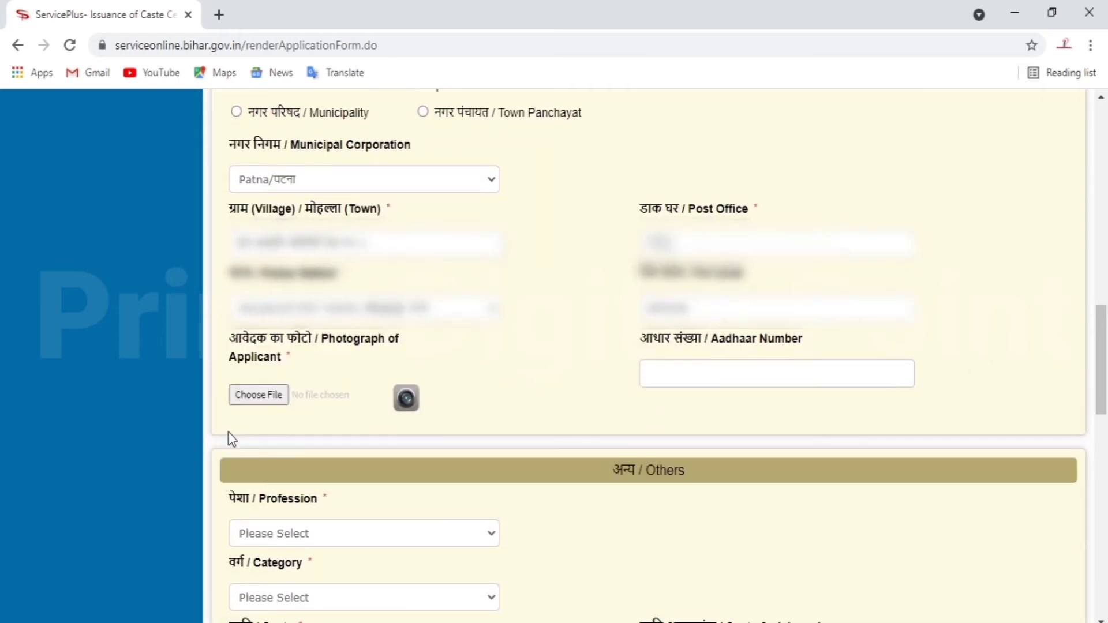
- Attach the applicant's photo to the form
{"action": "left_click", "coordinate": [275, 396]}
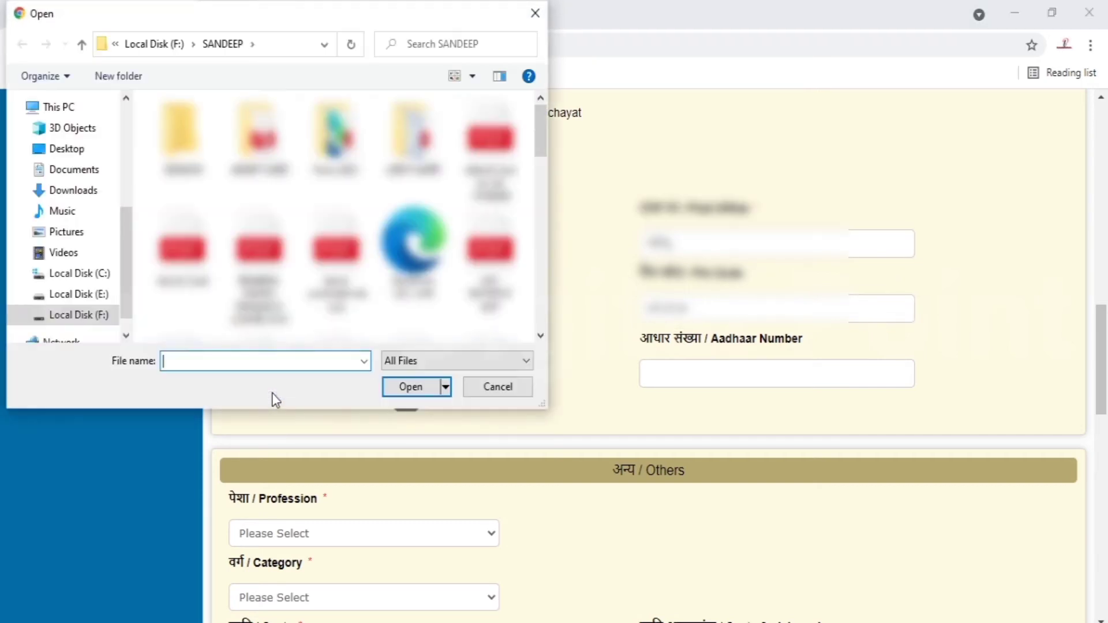
{"action": "scroll", "coordinate": [338, 217], "scroll_direction": "down", "scroll_amount": 3}
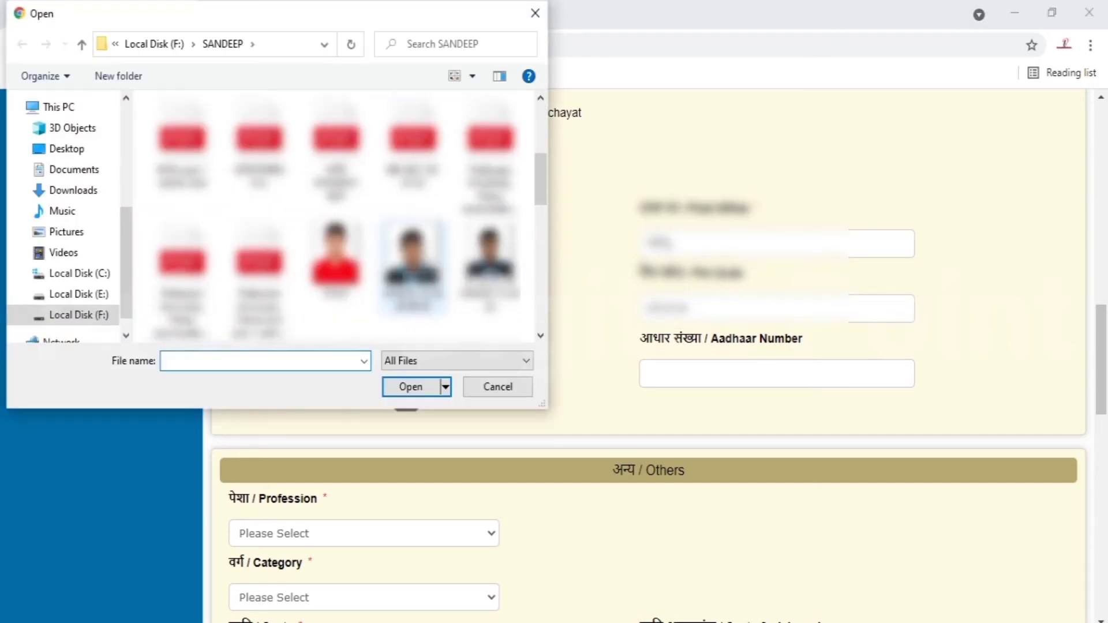
{"action": "left_click", "coordinate": [413, 262]}
{"action": "left_click", "coordinate": [411, 387]}
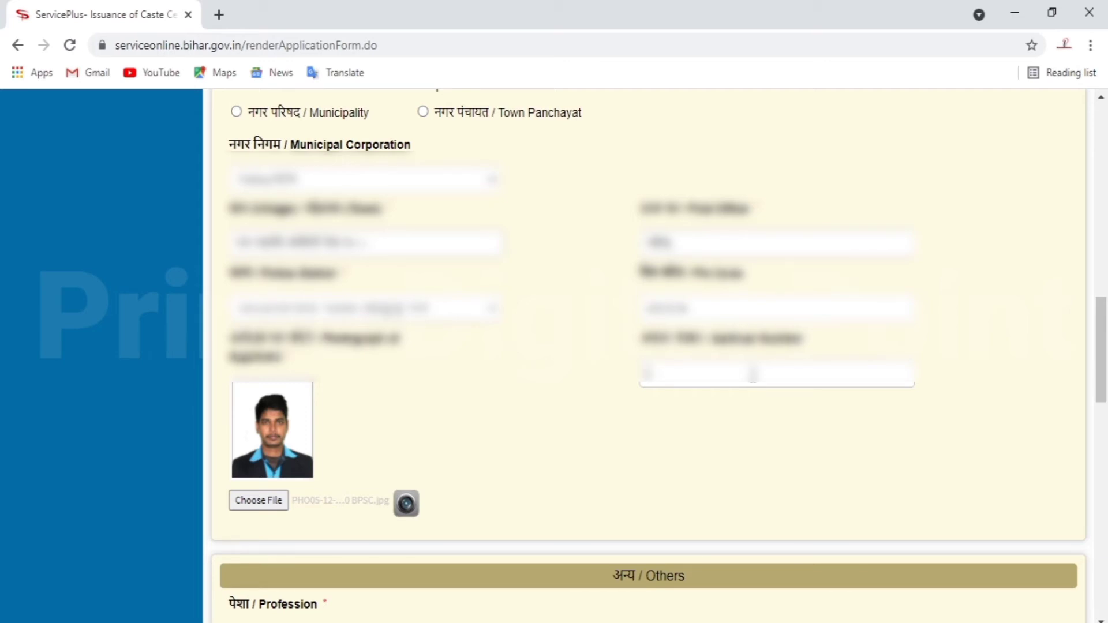
- Enter the applicant's Aadhaar number and agree to the authentication consent
{"action": "type", "text": "8000000000000"}
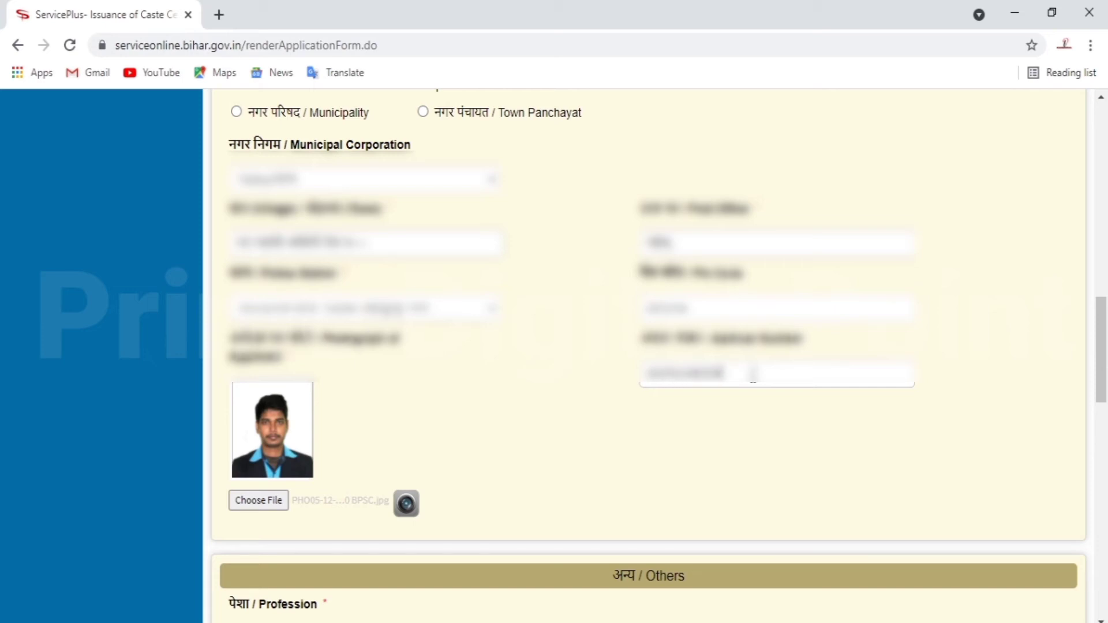
{"action": "left_click", "coordinate": [753, 452]}
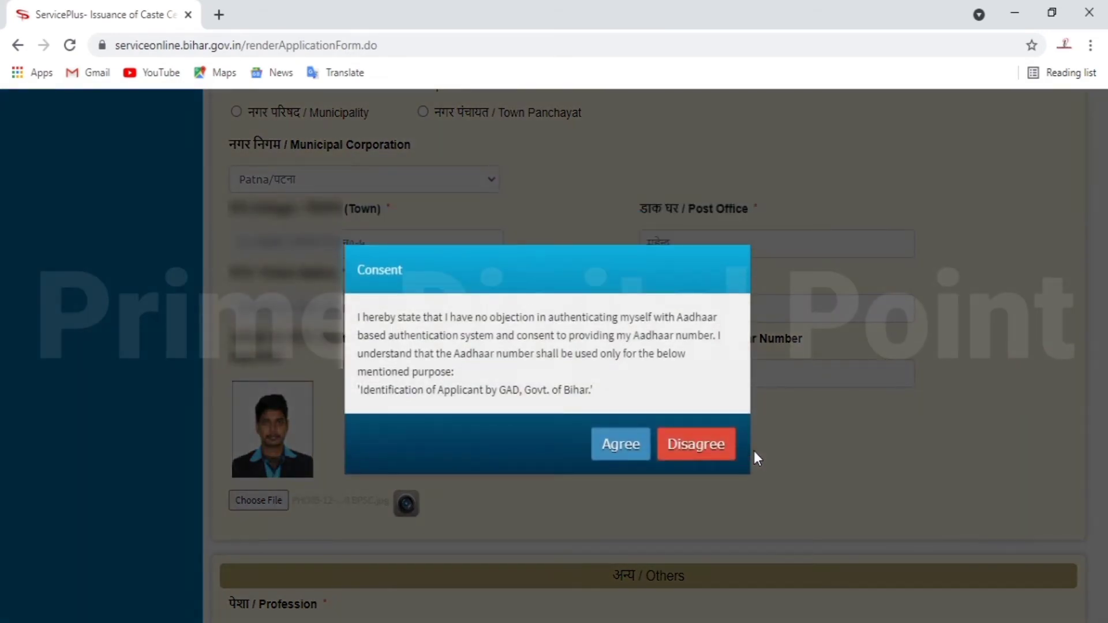
{"action": "left_click", "coordinate": [633, 455]}
{"action": "scroll", "coordinate": [635, 449], "scroll_direction": "down", "scroll_amount": 6}
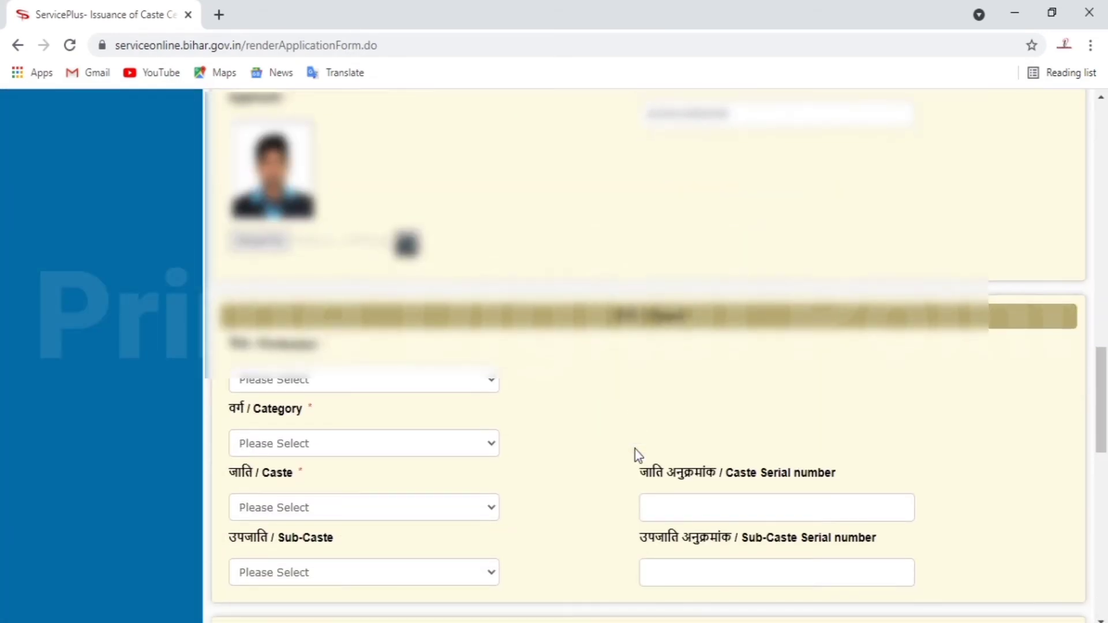
- Set Profession to Student and Category to पिछड़ा वर्ग (अनुसूची-2)
{"action": "left_click", "coordinate": [407, 293]}
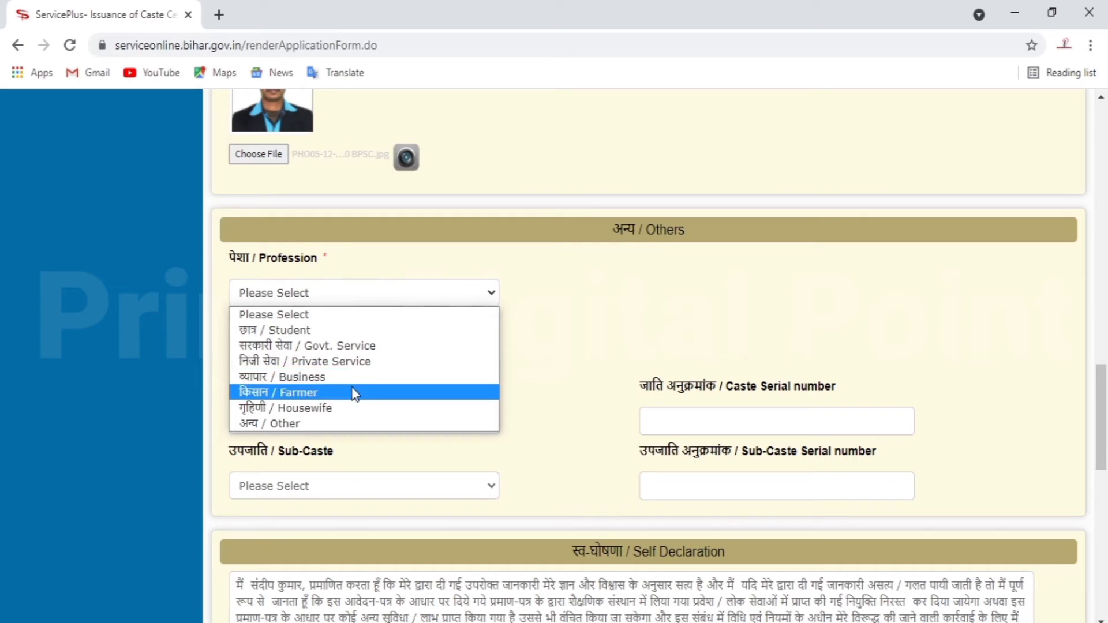
{"action": "left_click", "coordinate": [381, 330]}
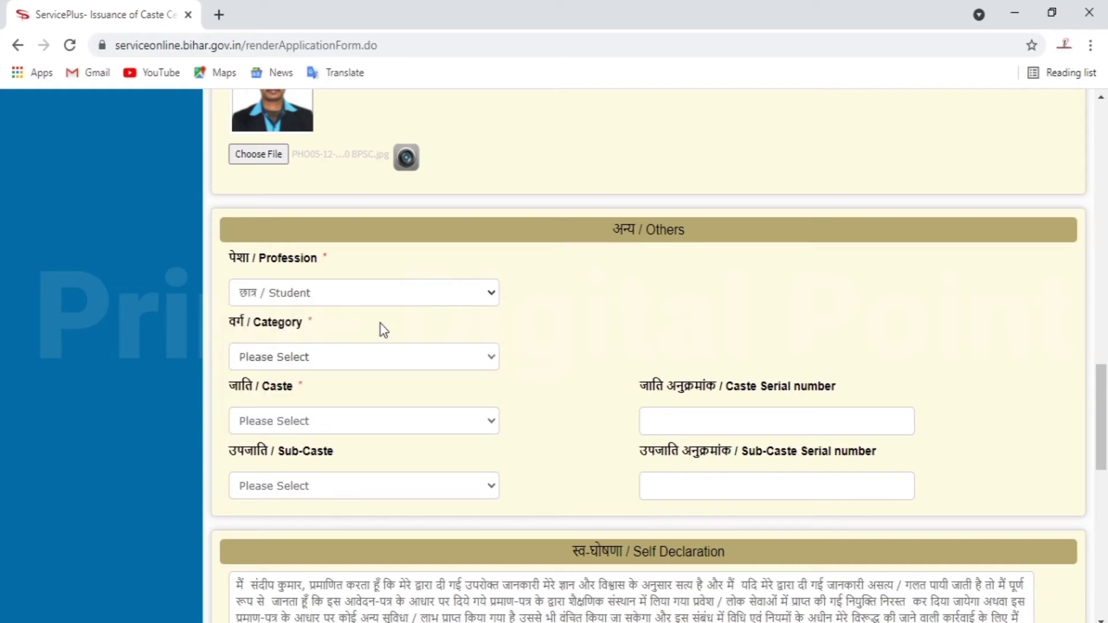
{"action": "left_click", "coordinate": [397, 360]}
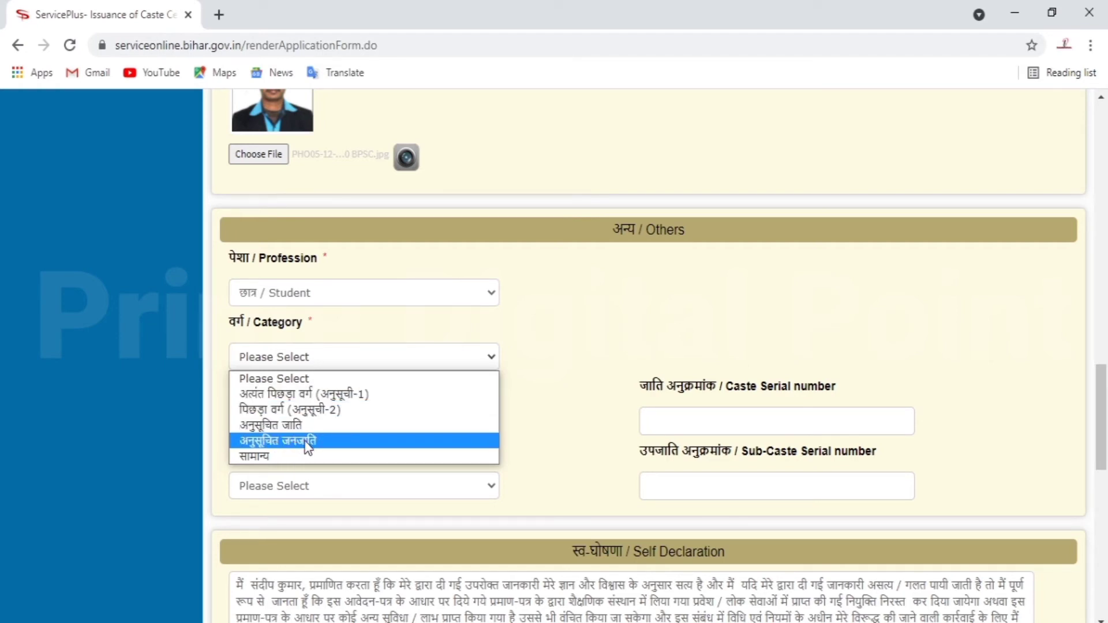
{"action": "left_click", "coordinate": [333, 409]}
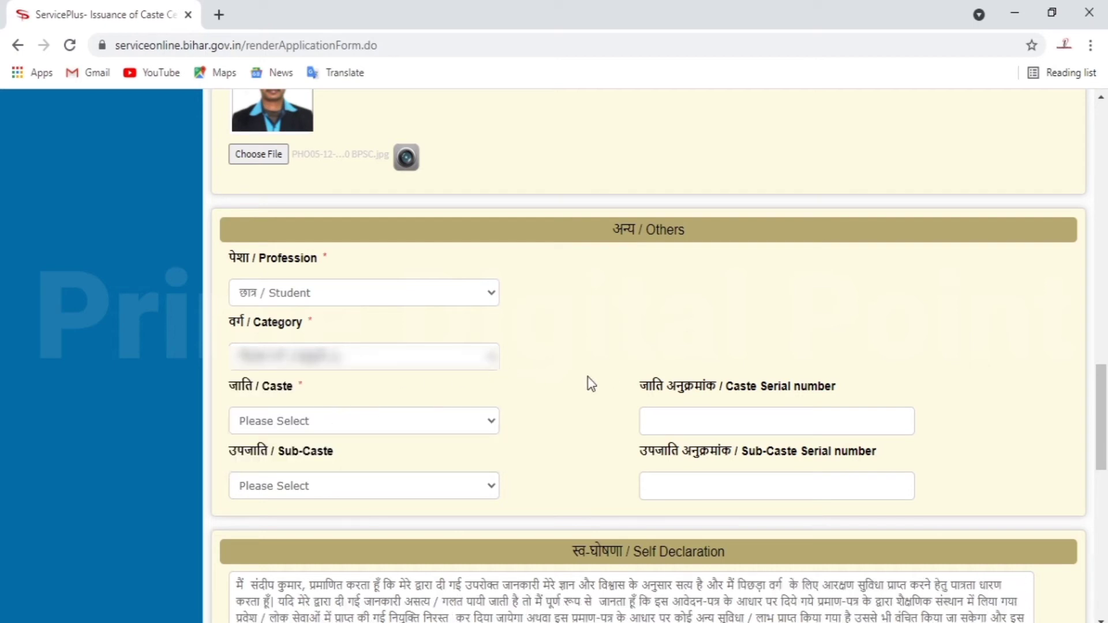
- Pick the applicant's caste so its serial number fills in
{"action": "left_click", "coordinate": [307, 421]}
{"action": "scroll", "coordinate": [310, 220], "scroll_direction": "down", "scroll_amount": 1}
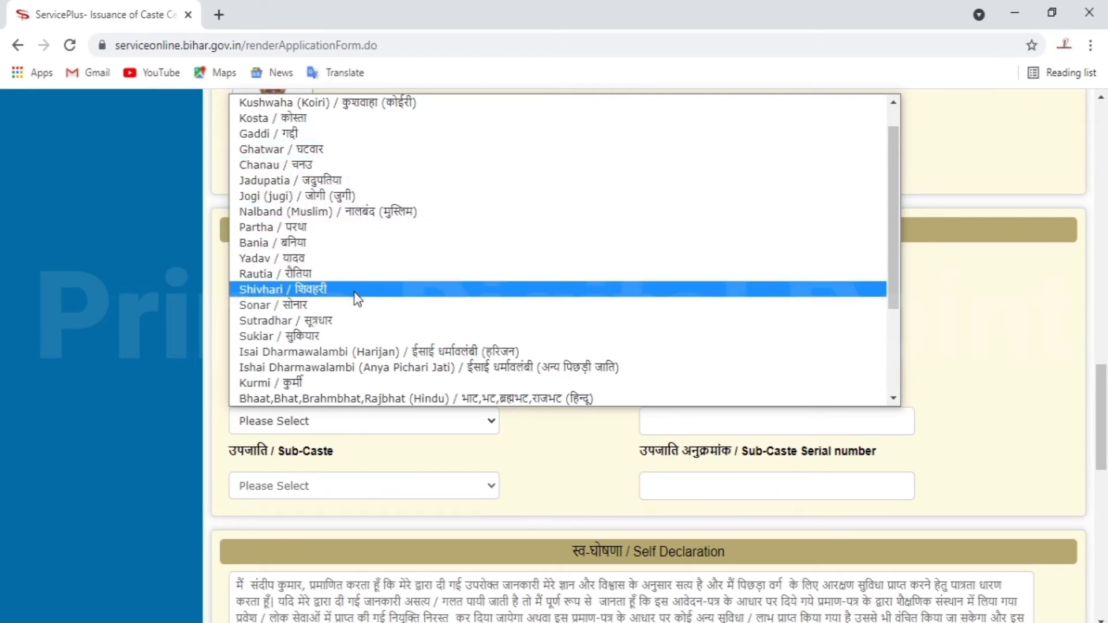
{"action": "scroll", "coordinate": [358, 299], "scroll_direction": "down", "scroll_amount": 10}
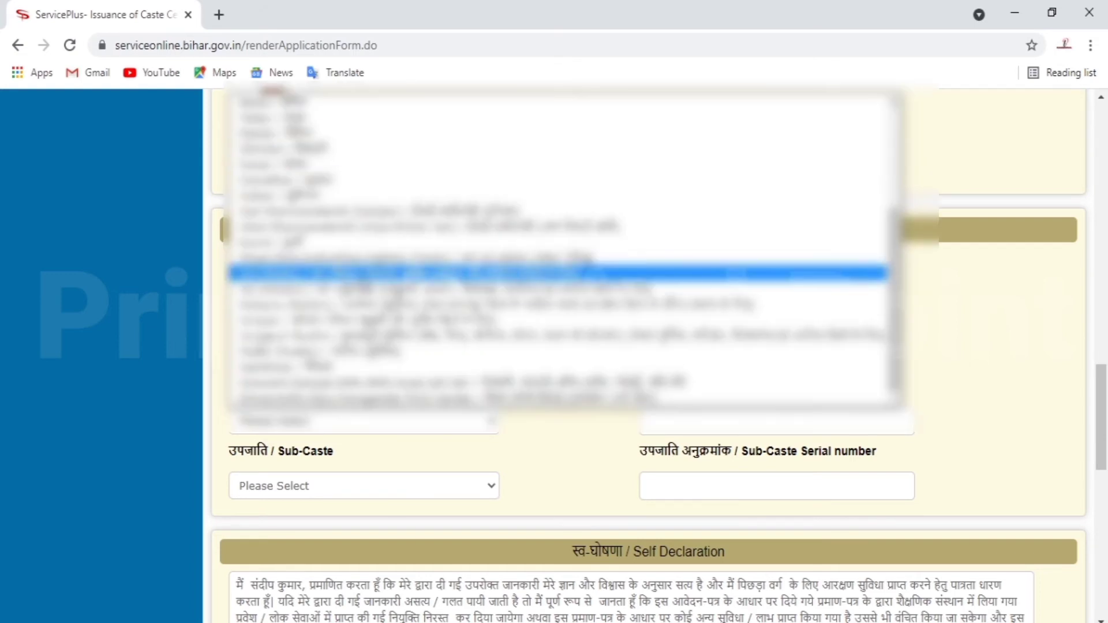
{"action": "left_click", "coordinate": [319, 241]}
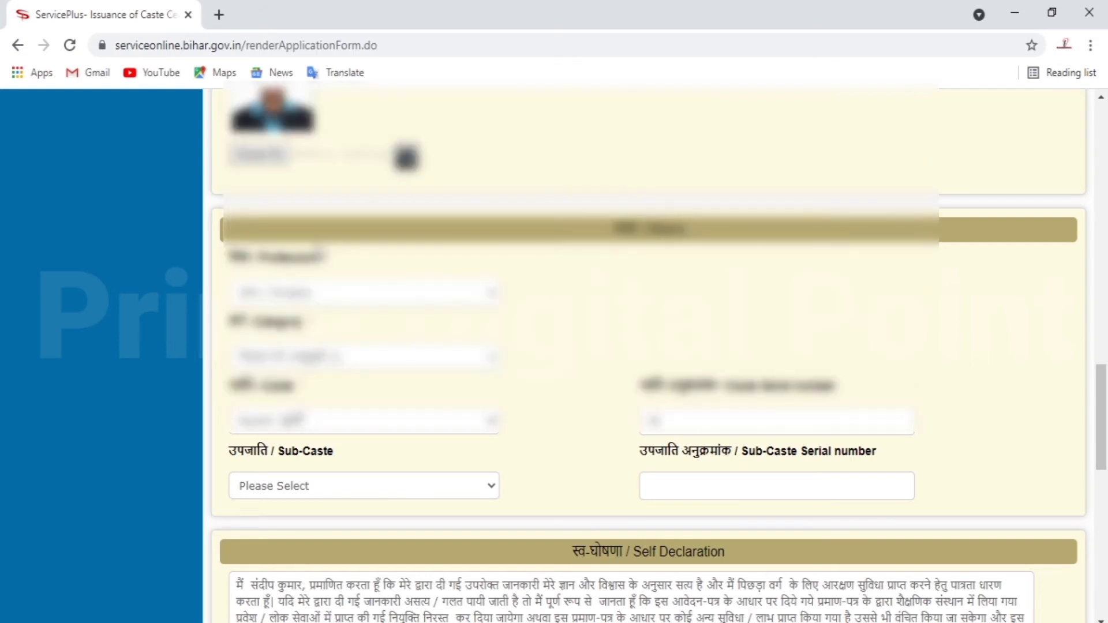
{"action": "left_click", "coordinate": [414, 431]}
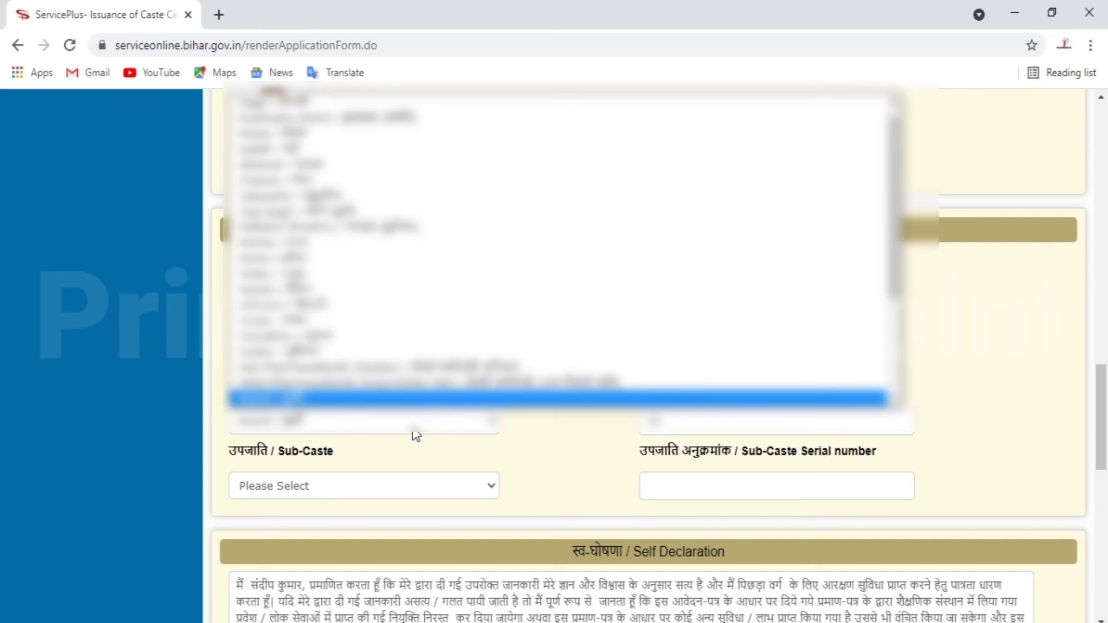
{"action": "left_click", "coordinate": [415, 434]}
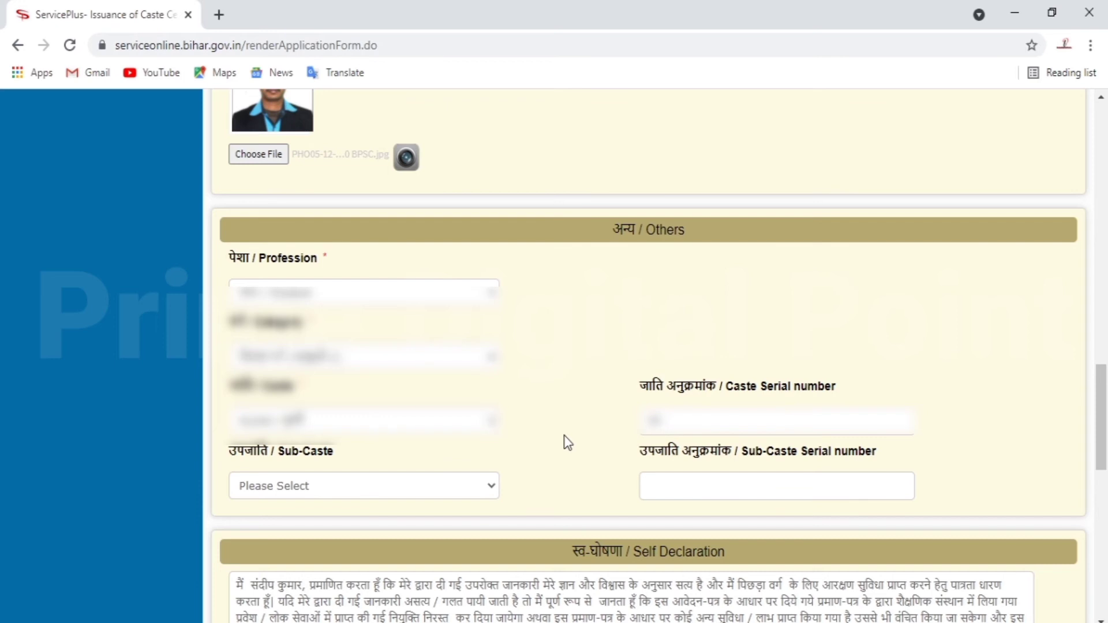
- Check the sub-caste list and leave it empty
{"action": "left_click", "coordinate": [489, 486]}
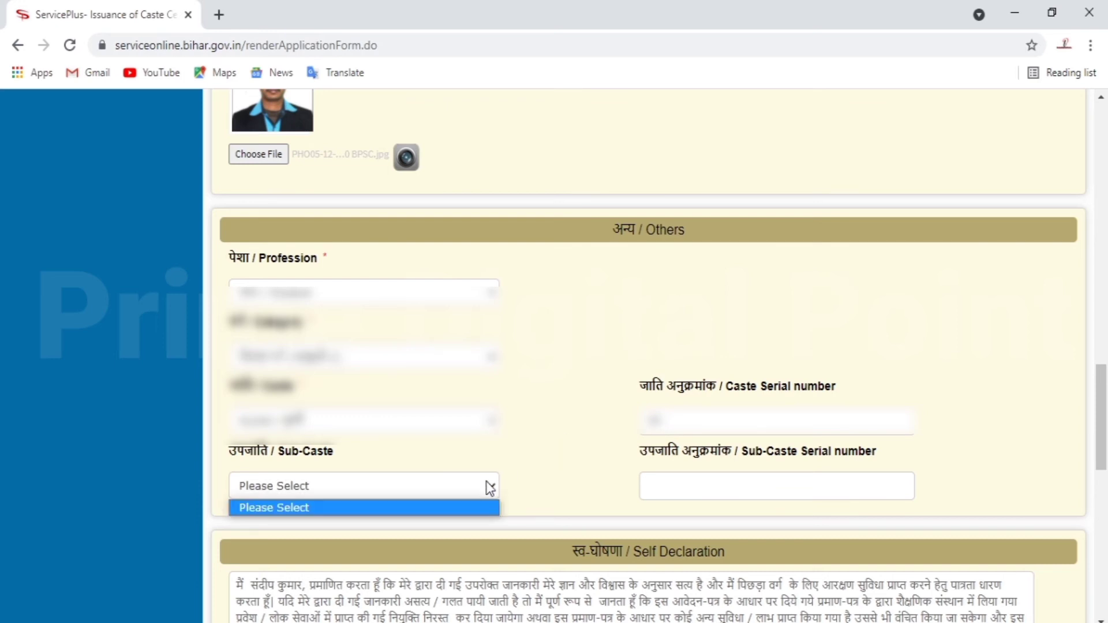
{"action": "left_click", "coordinate": [573, 461]}
{"action": "scroll", "coordinate": [596, 469], "scroll_direction": "down", "scroll_amount": 1}
{"action": "scroll", "coordinate": [596, 469], "scroll_direction": "down", "scroll_amount": 4}
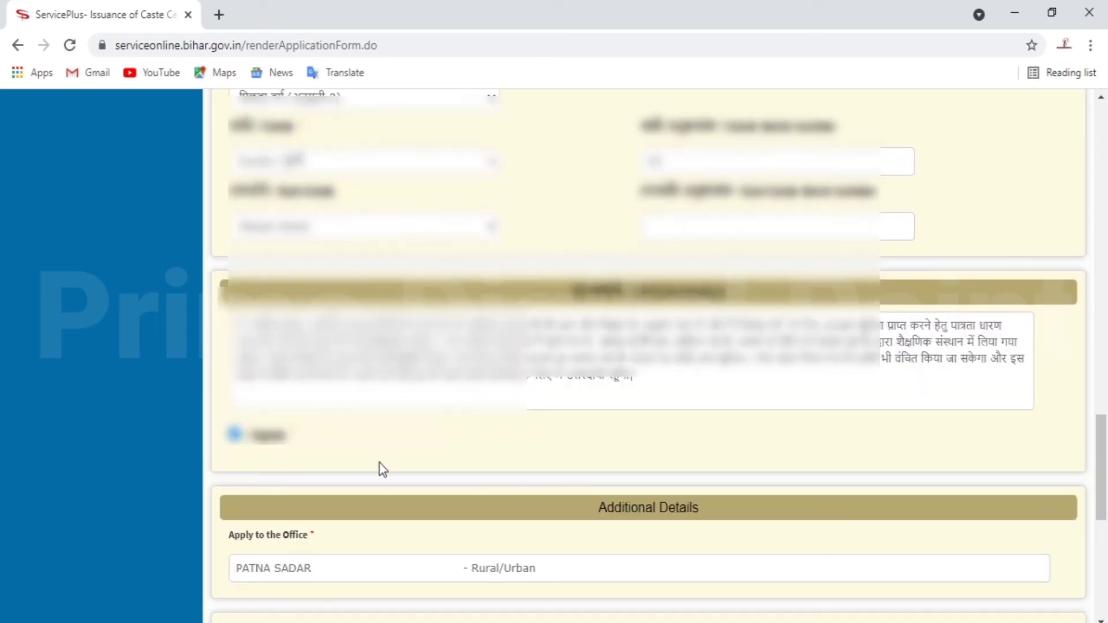
{"action": "scroll", "coordinate": [646, 472], "scroll_direction": "down", "scroll_amount": 5}
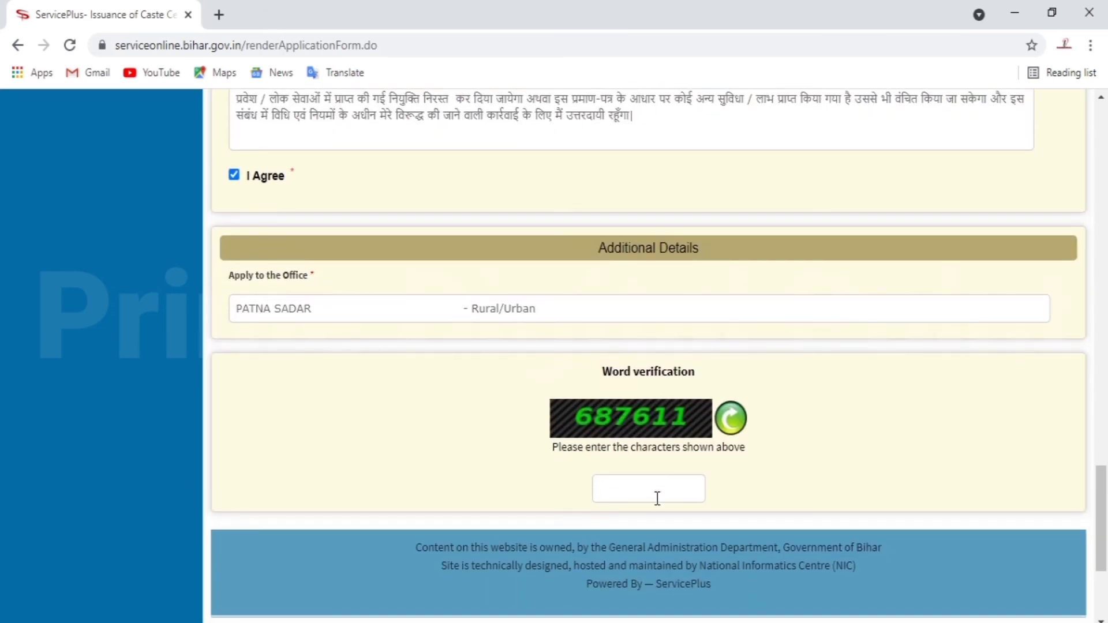
- Enter the word verification code, save as Draft and accept the reminder alert
{"action": "left_click", "coordinate": [660, 492]}
{"action": "type", "text": "687611"}
{"action": "scroll", "coordinate": [848, 483], "scroll_direction": "down", "scroll_amount": 3}
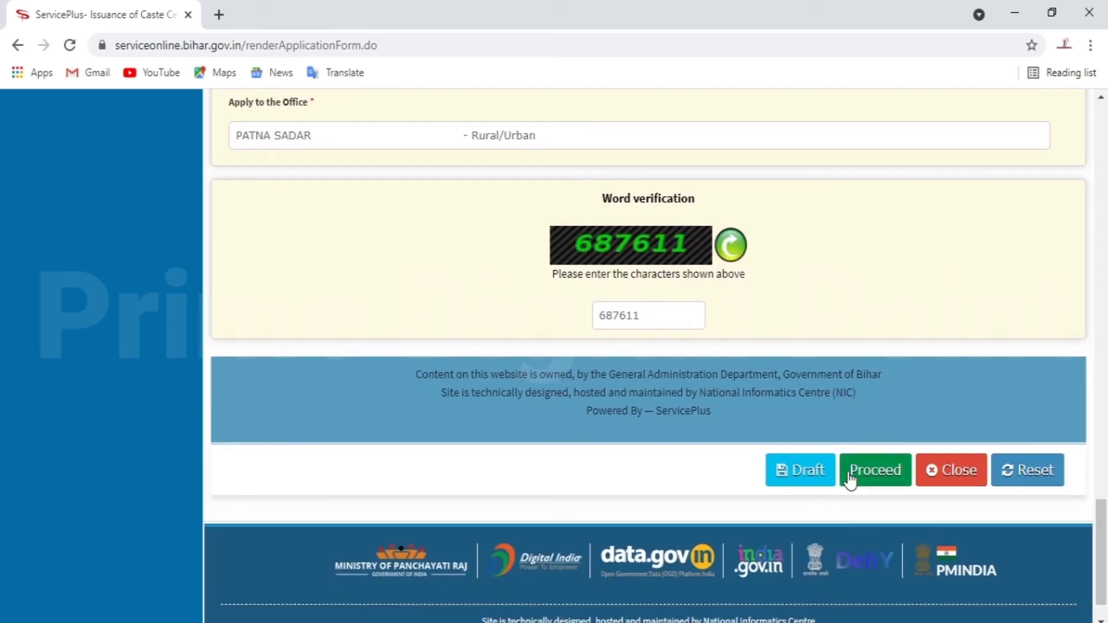
{"action": "left_click", "coordinate": [799, 476]}
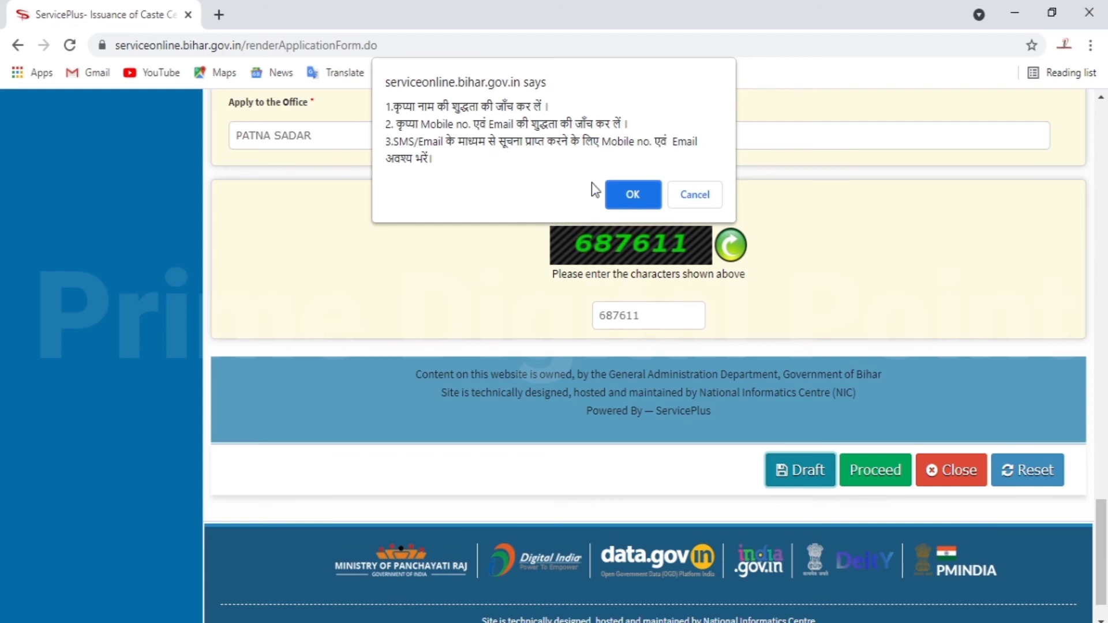
{"action": "left_click", "coordinate": [635, 194]}
{"action": "scroll", "coordinate": [641, 314], "scroll_direction": "up", "scroll_amount": 10}
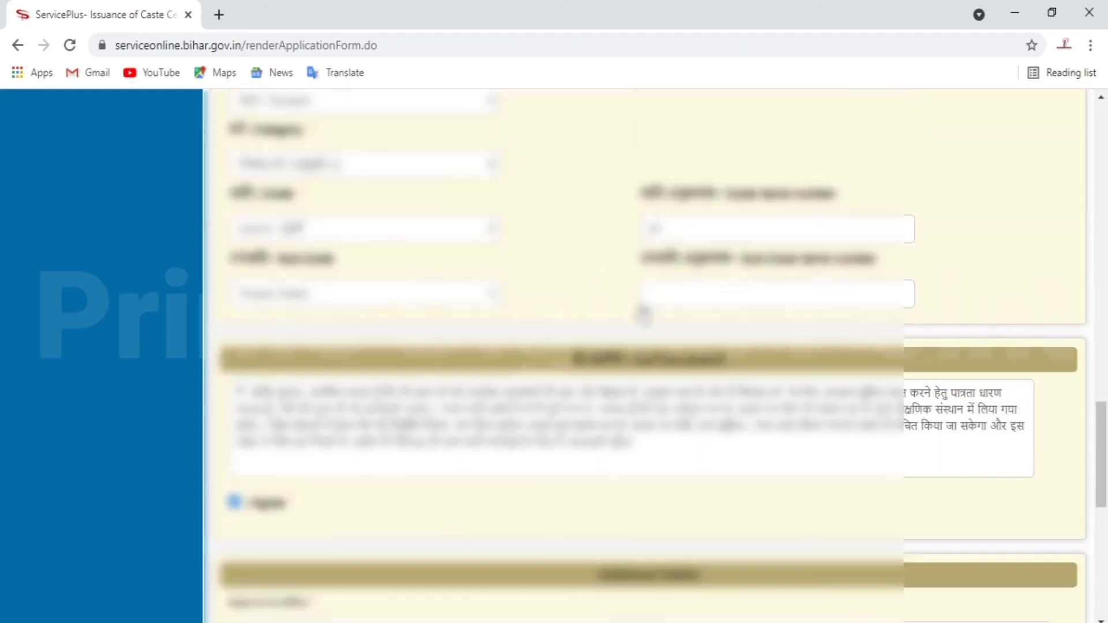
{"action": "scroll", "coordinate": [643, 313], "scroll_direction": "up", "scroll_amount": 15}
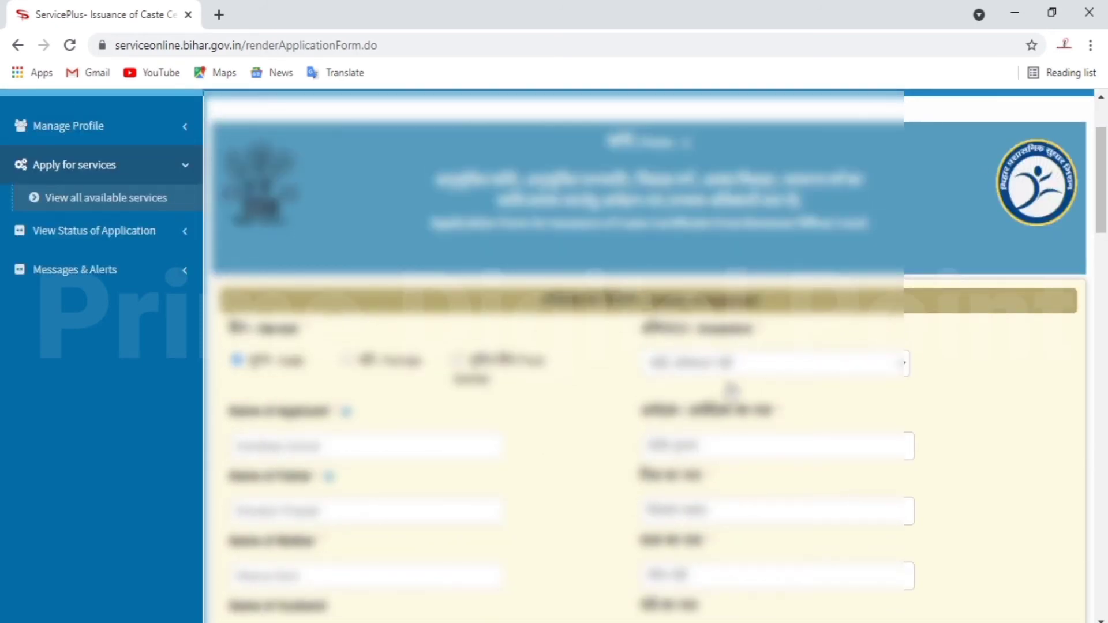
{"action": "scroll", "coordinate": [568, 473], "scroll_direction": "down", "scroll_amount": 1}
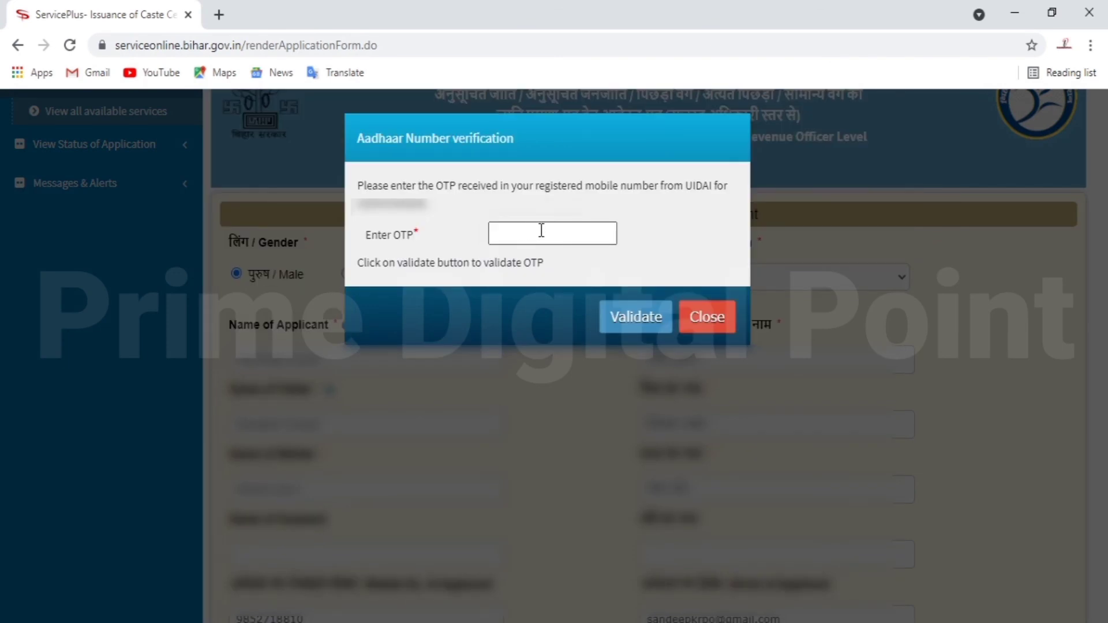
- Enter the Aadhaar OTP, validate it, and acknowledge the 'Aadhaar Verified' alert
{"action": "left_click", "coordinate": [541, 230]}
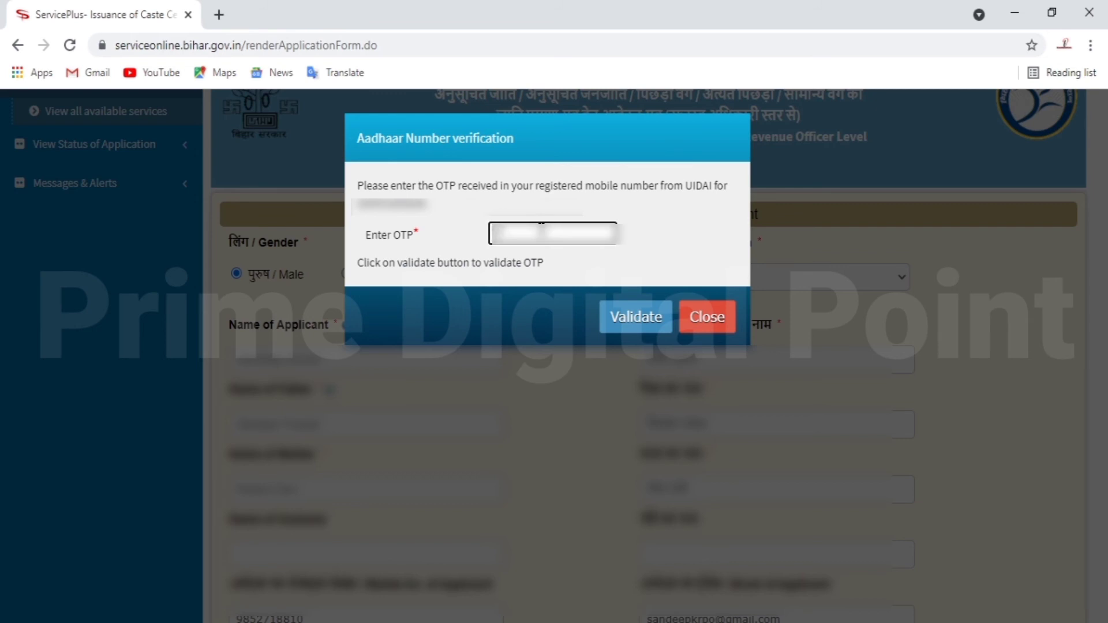
{"action": "type", "text": "****"}
{"action": "left_click", "coordinate": [645, 332]}
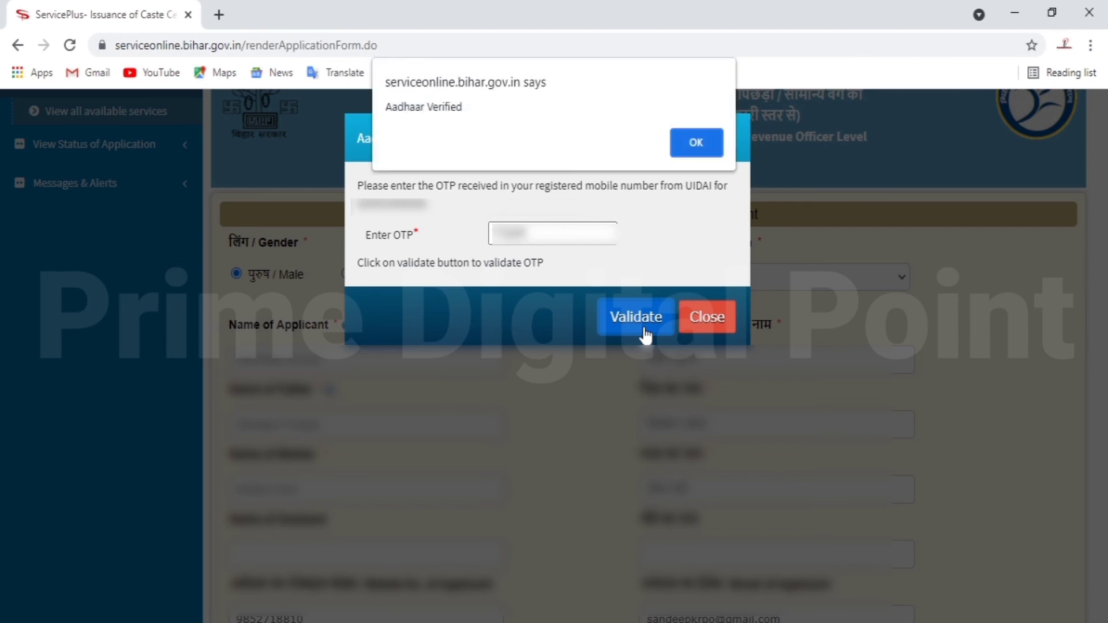
{"action": "left_click", "coordinate": [696, 143]}
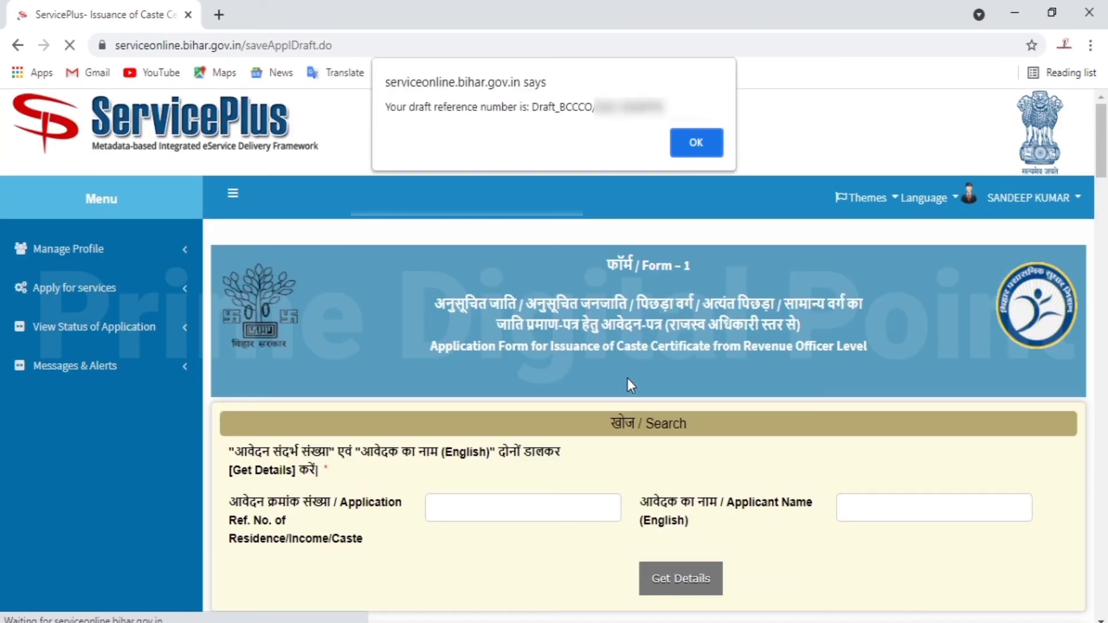
- Copy the draft reference number from the message, then dismiss it
{"action": "triple_click", "coordinate": [546, 113]}
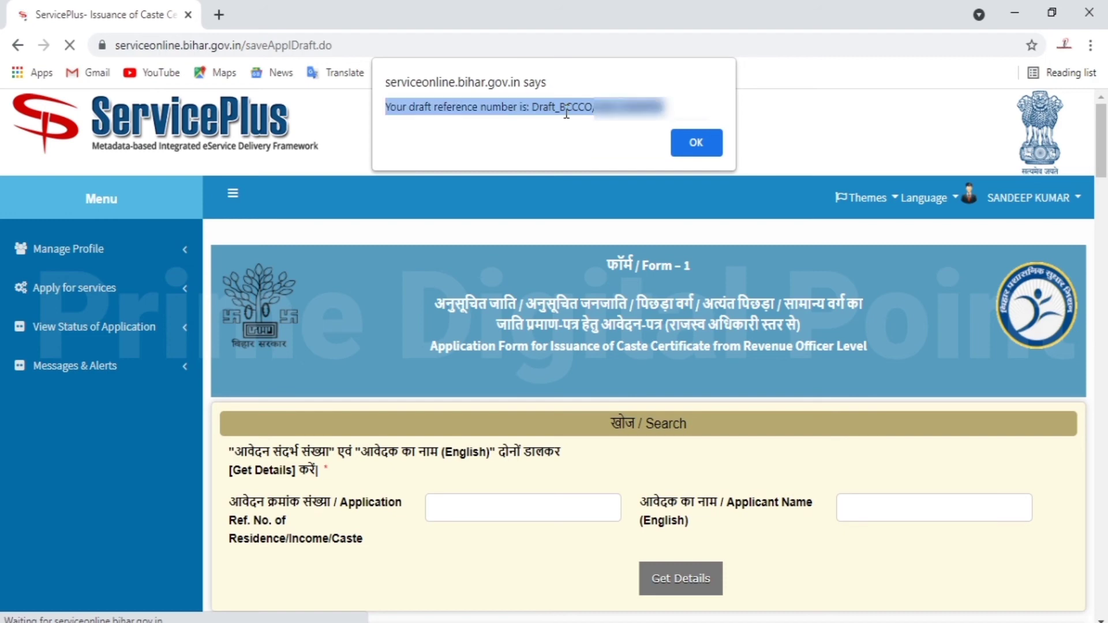
{"action": "right_click", "coordinate": [567, 114]}
{"action": "left_click", "coordinate": [588, 122]}
{"action": "left_click", "coordinate": [695, 143]}
- Enter word verification 691742 and proceed past the warnings to the application preview
{"action": "scroll", "coordinate": [523, 390], "scroll_direction": "down", "scroll_amount": 15}
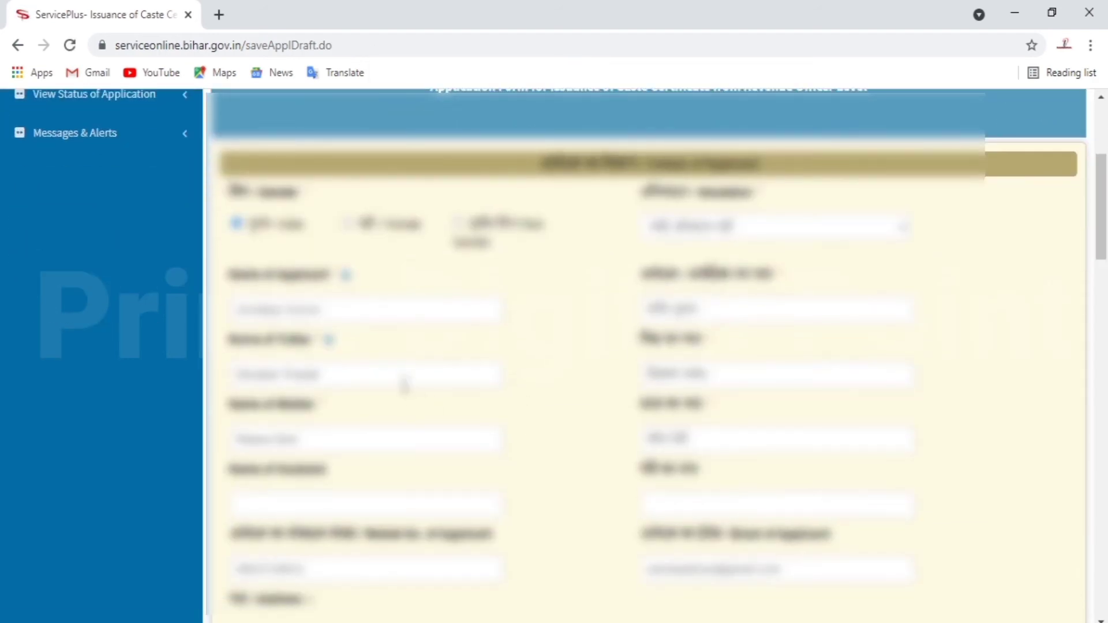
{"action": "scroll", "coordinate": [482, 365], "scroll_direction": "down", "scroll_amount": 10}
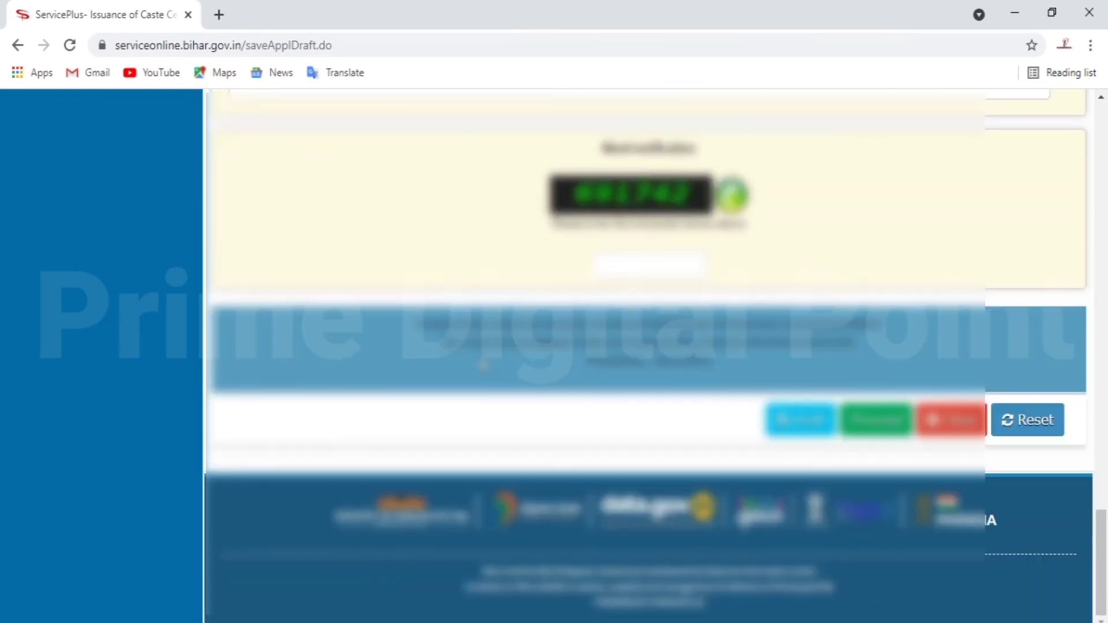
{"action": "left_click", "coordinate": [882, 424]}
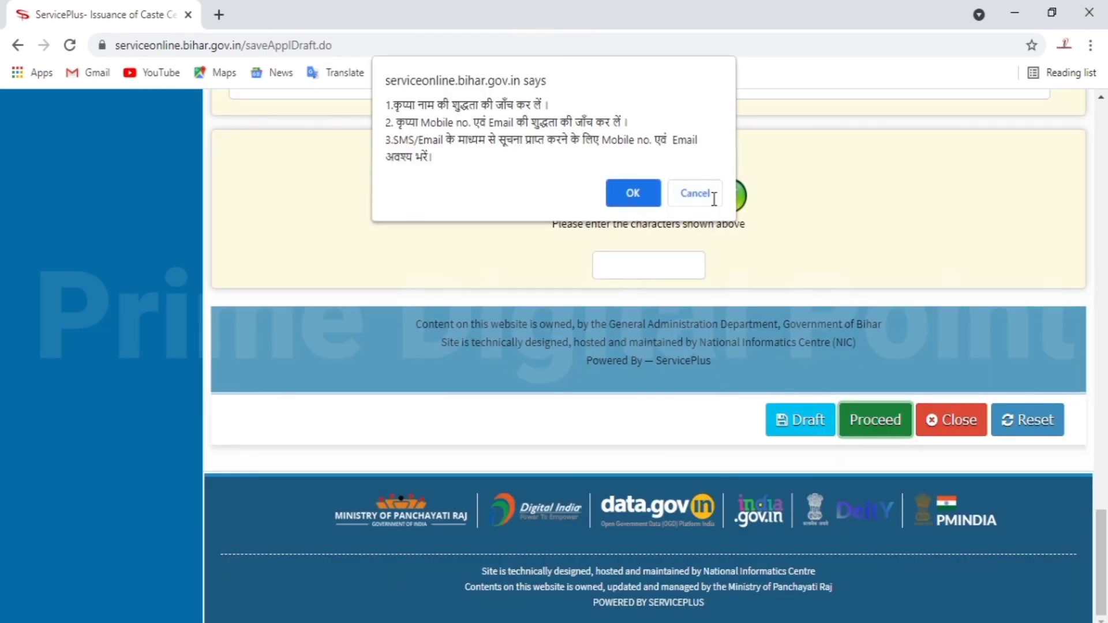
{"action": "left_click", "coordinate": [695, 194]}
{"action": "left_click", "coordinate": [658, 276]}
{"action": "type", "text": "6"}
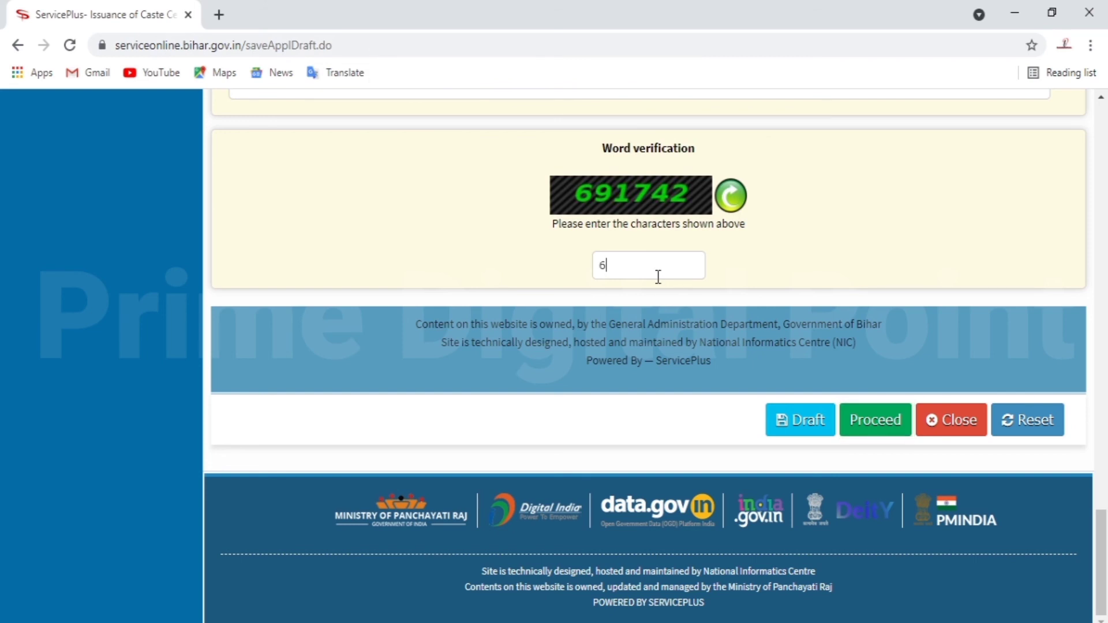
{"action": "type", "text": "91742"}
{"action": "left_click", "coordinate": [854, 420]}
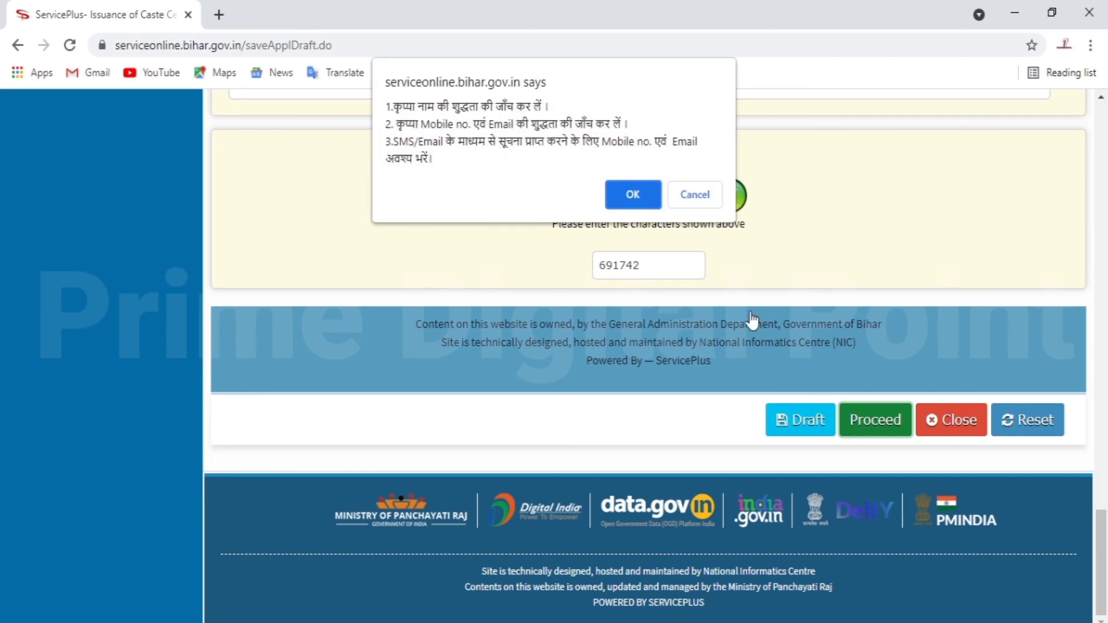
{"action": "left_click", "coordinate": [642, 200]}
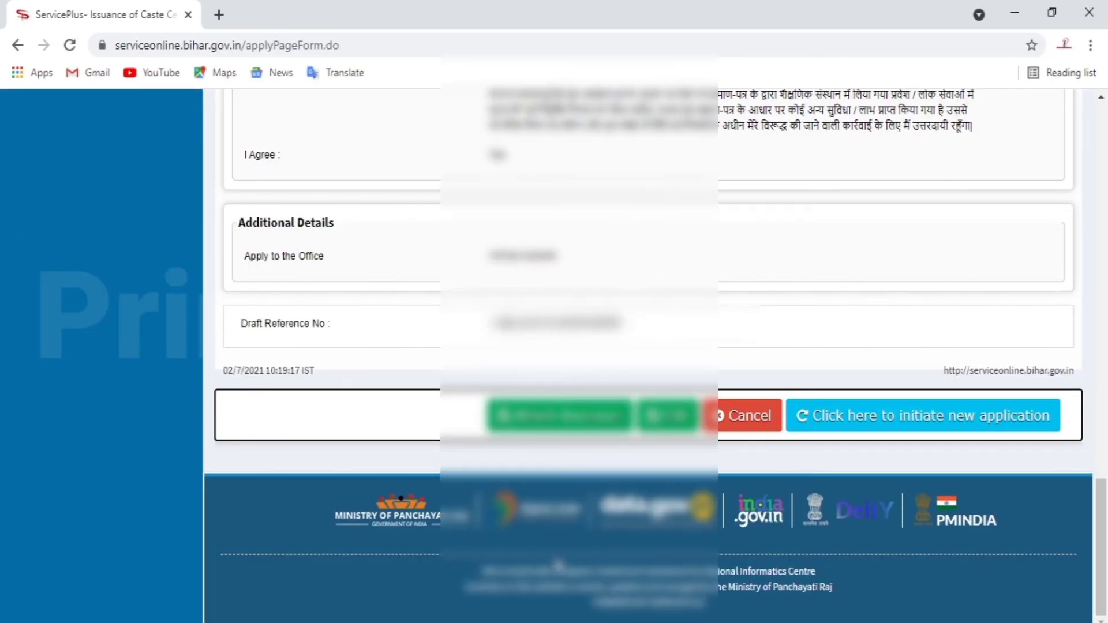
{"action": "scroll", "coordinate": [504, 491], "scroll_direction": "up", "scroll_amount": 18}
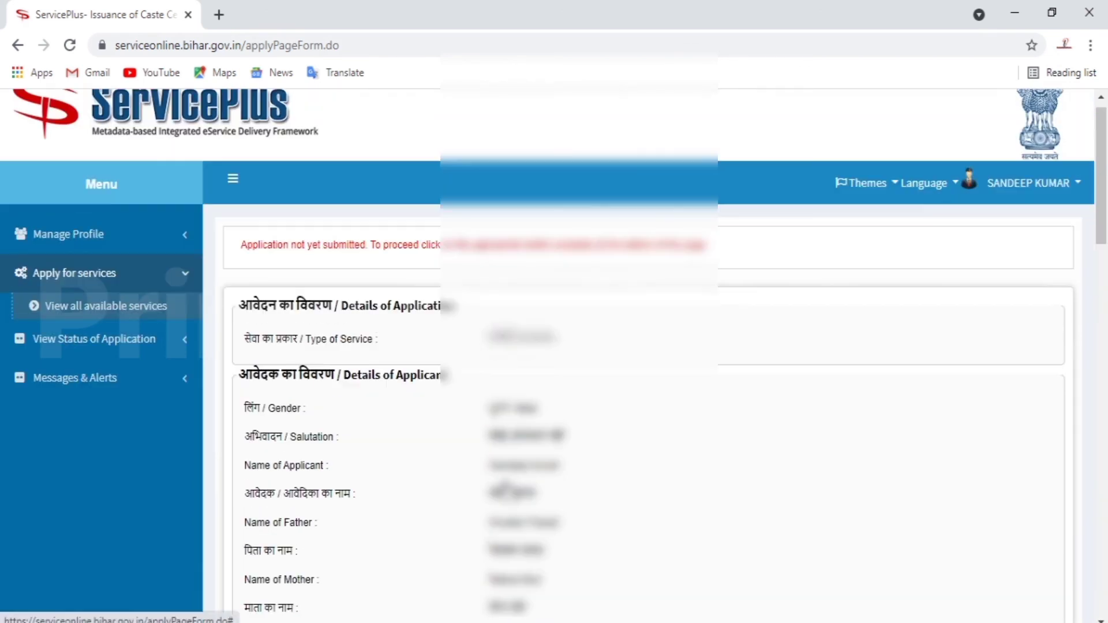
{"action": "scroll", "coordinate": [505, 441], "scroll_direction": "down", "scroll_amount": 3}
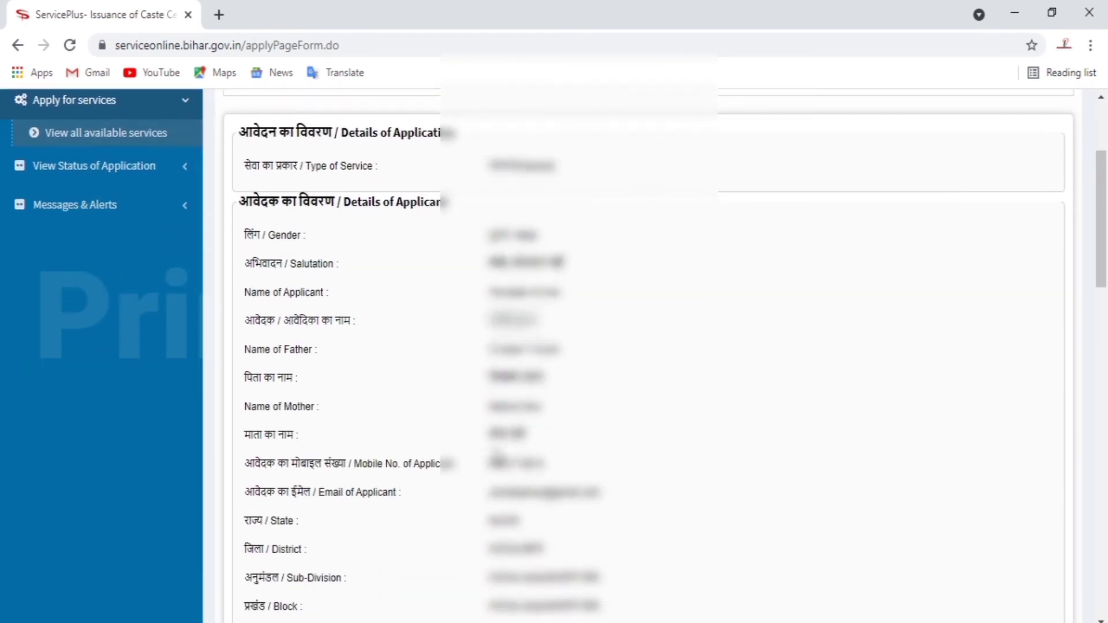
{"action": "scroll", "coordinate": [474, 404], "scroll_direction": "down", "scroll_amount": 2}
{"action": "scroll", "coordinate": [479, 413], "scroll_direction": "down", "scroll_amount": 10}
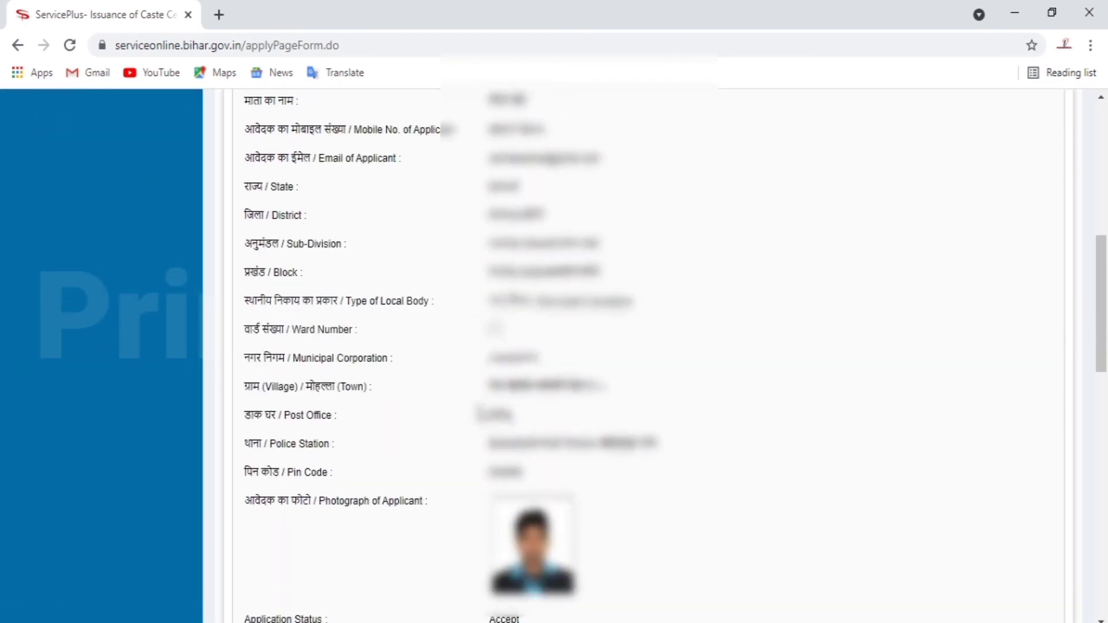
{"action": "scroll", "coordinate": [479, 407], "scroll_direction": "down", "scroll_amount": 5}
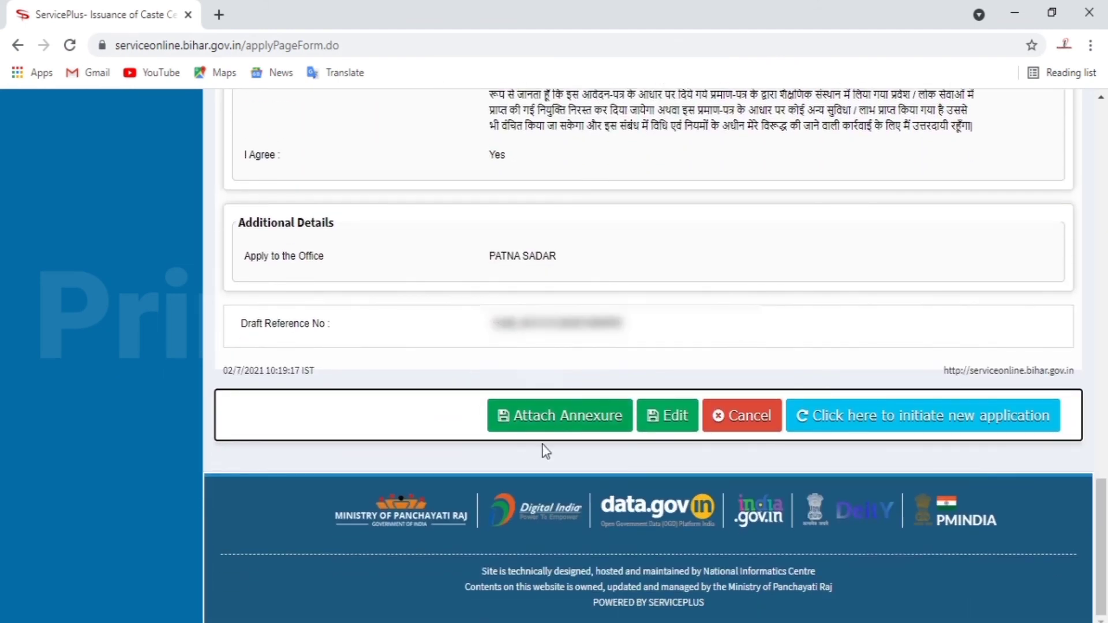
- Attach AAdhar.jpg as the आधार कार्ड enclosure document and save the annexure
{"action": "left_click", "coordinate": [551, 415]}
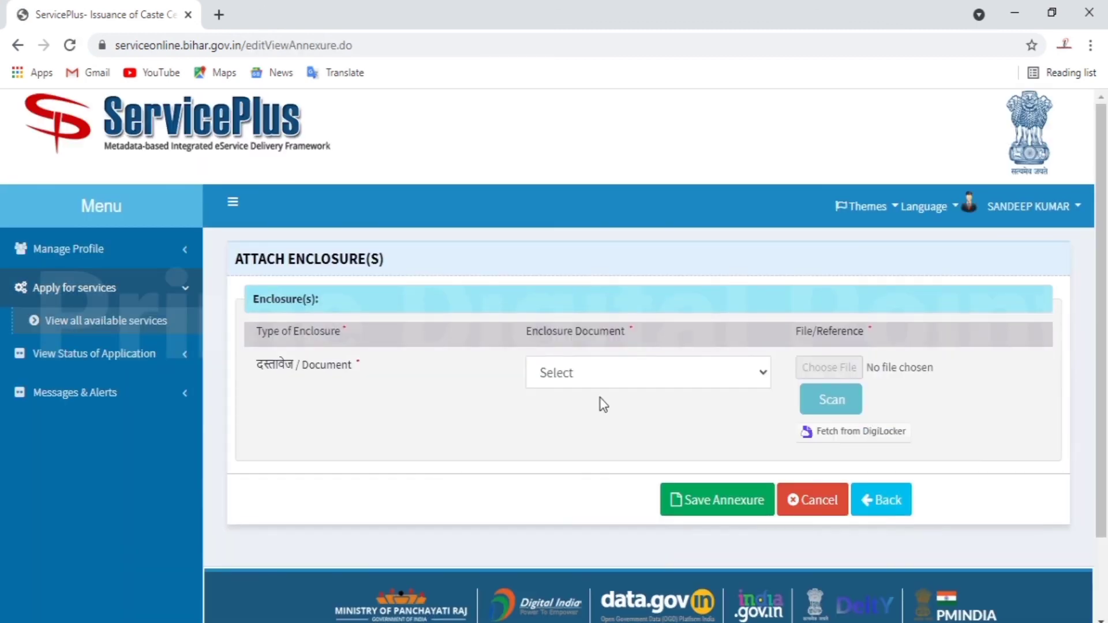
{"action": "left_click", "coordinate": [703, 371]}
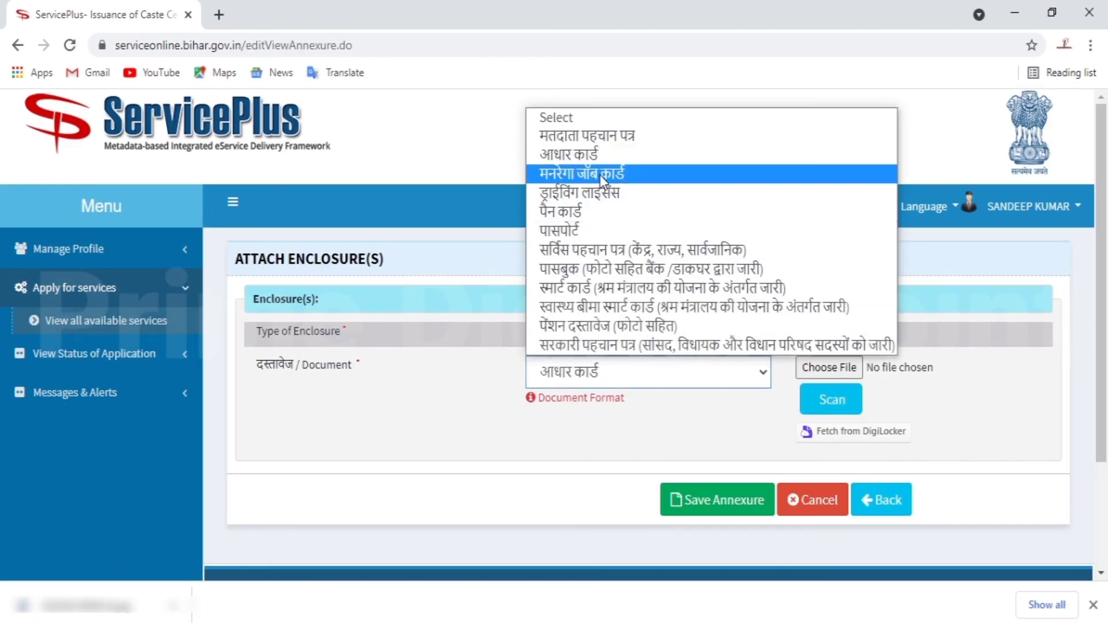
{"action": "left_click", "coordinate": [613, 159]}
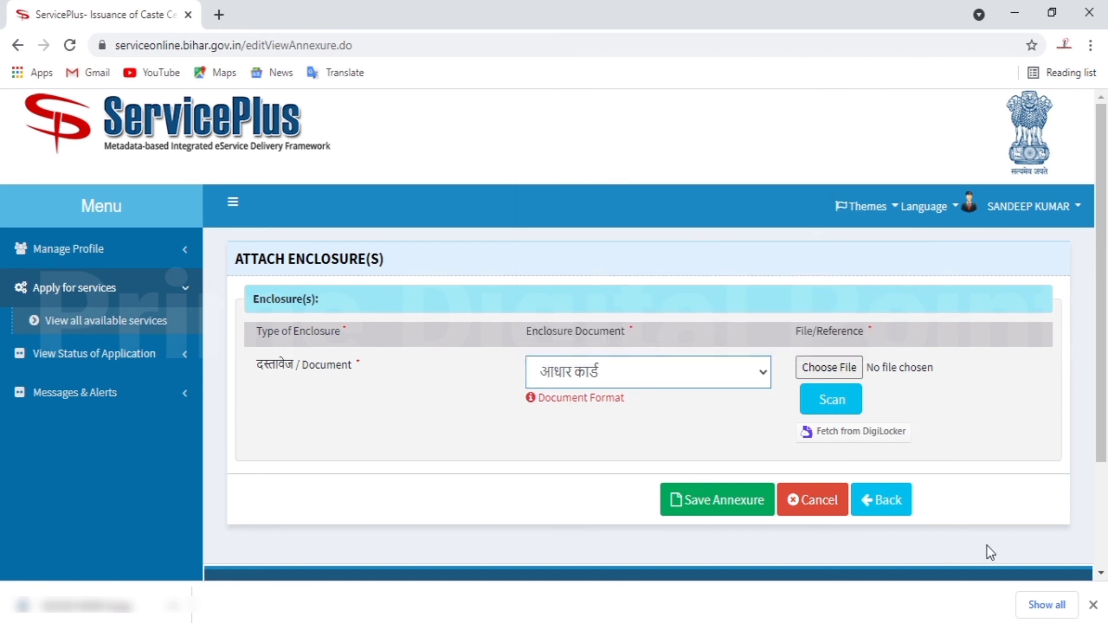
{"action": "left_click", "coordinate": [834, 367]}
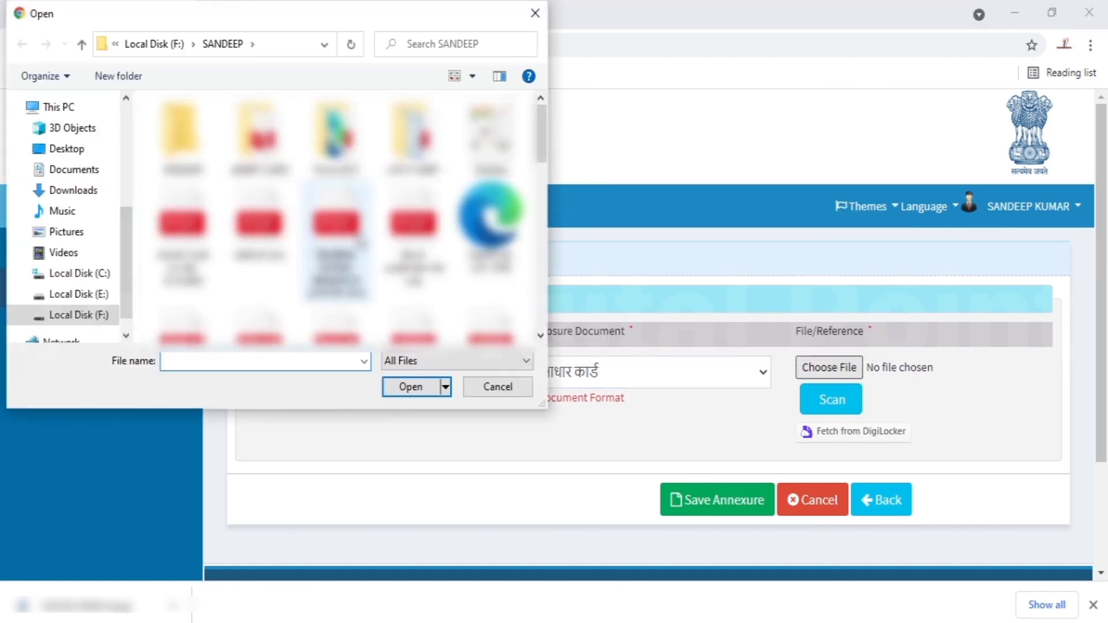
{"action": "double_click", "coordinate": [489, 139]}
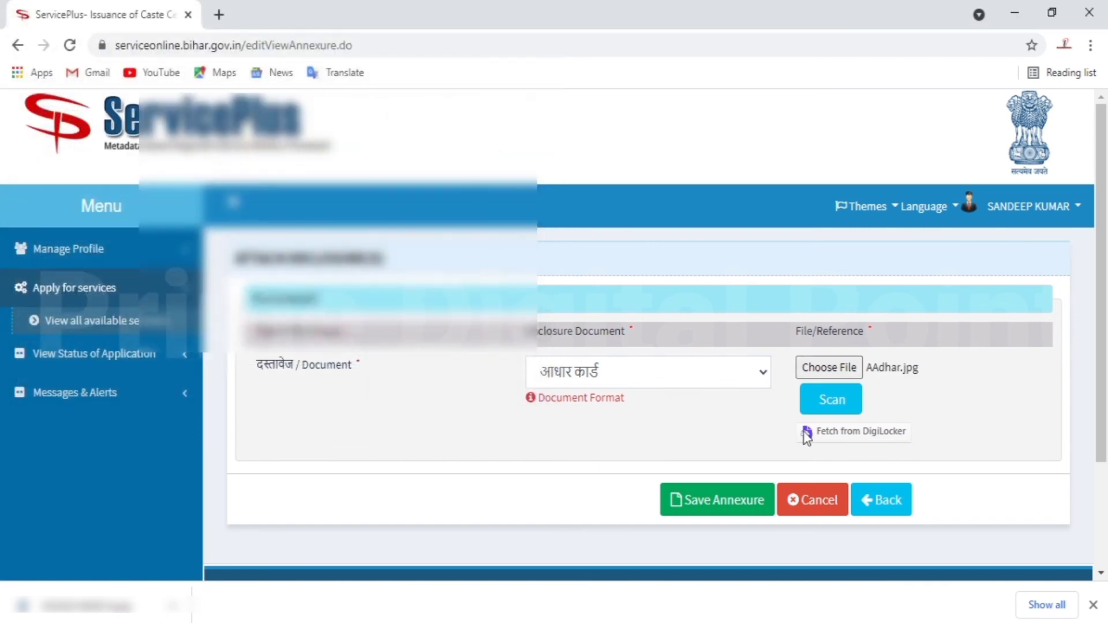
{"action": "left_click", "coordinate": [703, 505]}
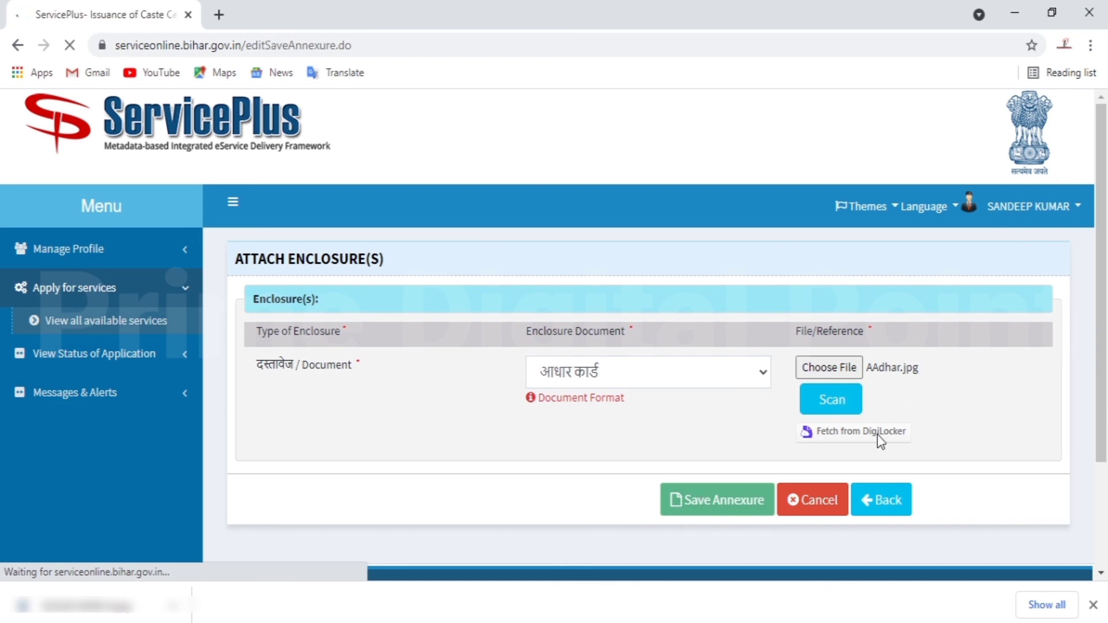
- Check that the Annexure List shows the Aadhaar document, then submit the caste certificate application
{"action": "scroll", "coordinate": [851, 435], "scroll_direction": "down", "scroll_amount": 15}
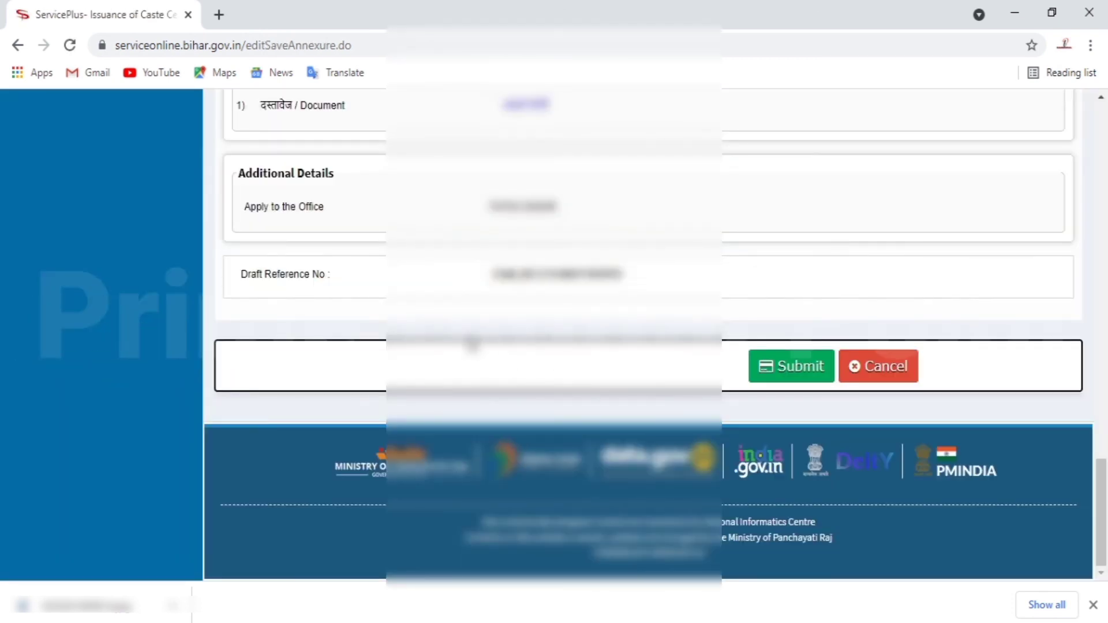
{"action": "scroll", "coordinate": [472, 344], "scroll_direction": "up", "scroll_amount": 2}
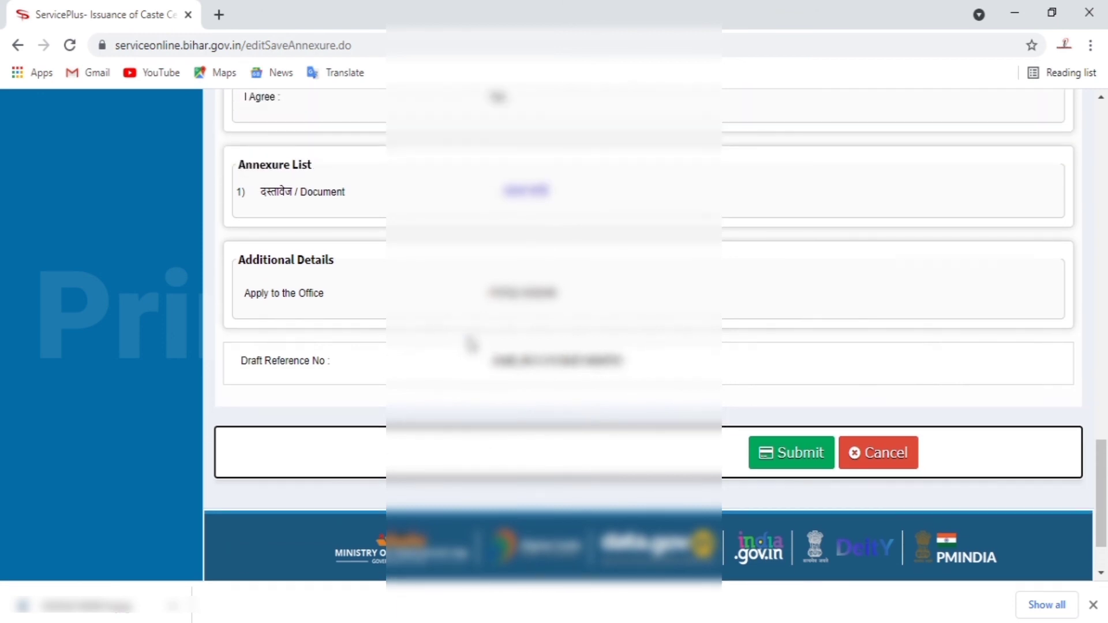
{"action": "scroll", "coordinate": [407, 410], "scroll_direction": "up", "scroll_amount": 12}
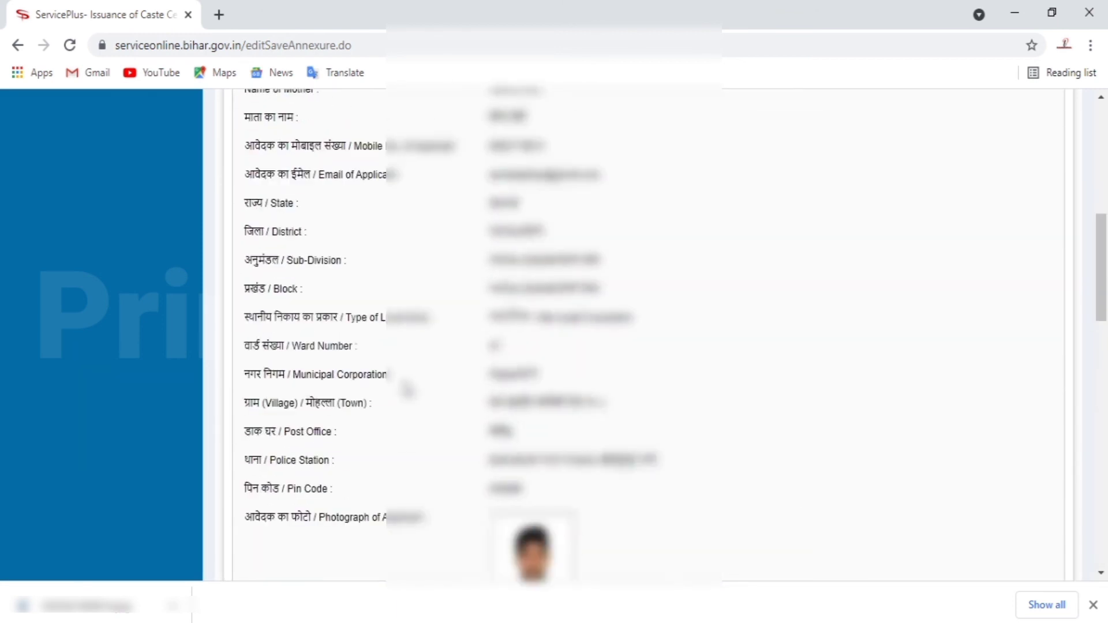
{"action": "scroll", "coordinate": [407, 391], "scroll_direction": "down", "scroll_amount": 12}
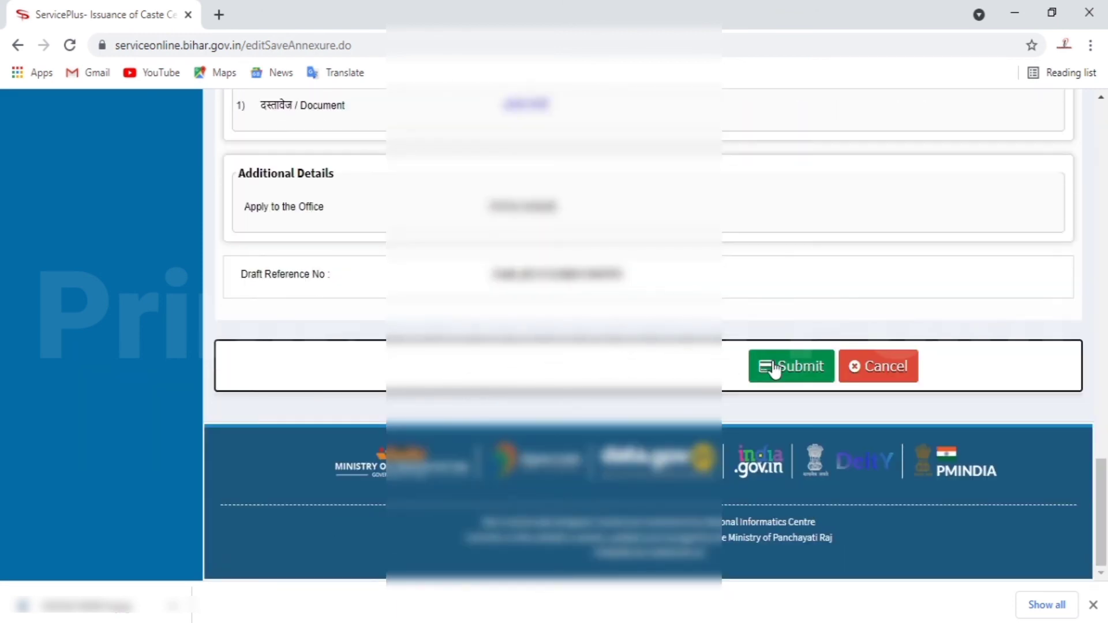
{"action": "left_click", "coordinate": [774, 368]}
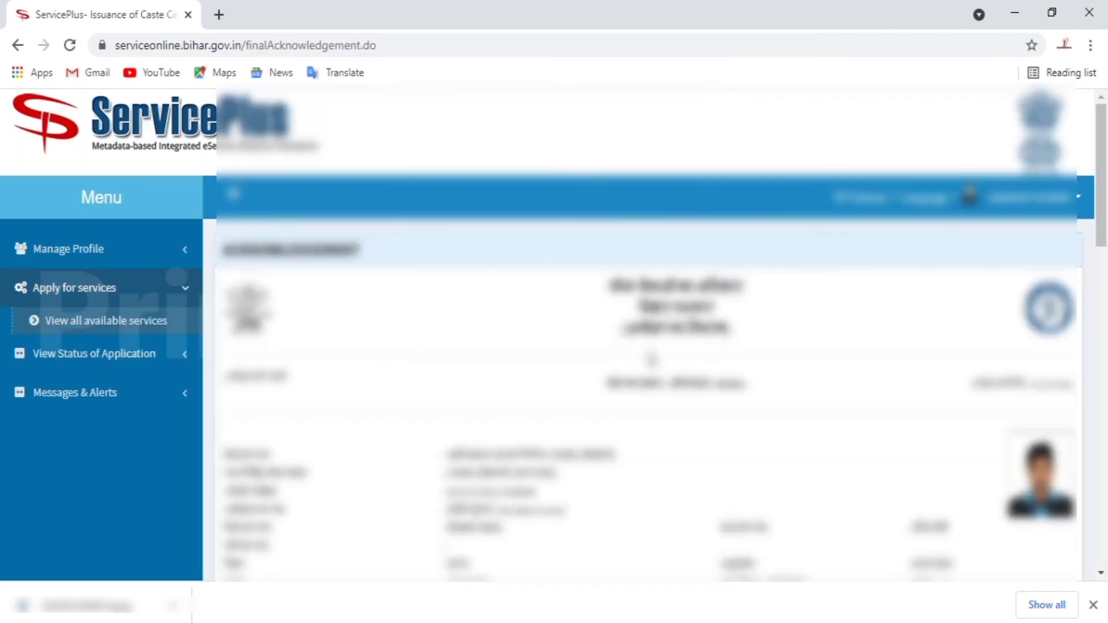
- Export the submitted application's acknowledgement to PDF
{"action": "scroll", "coordinate": [563, 329], "scroll_direction": "down", "scroll_amount": 8}
{"action": "scroll", "coordinate": [568, 329], "scroll_direction": "down", "scroll_amount": 10}
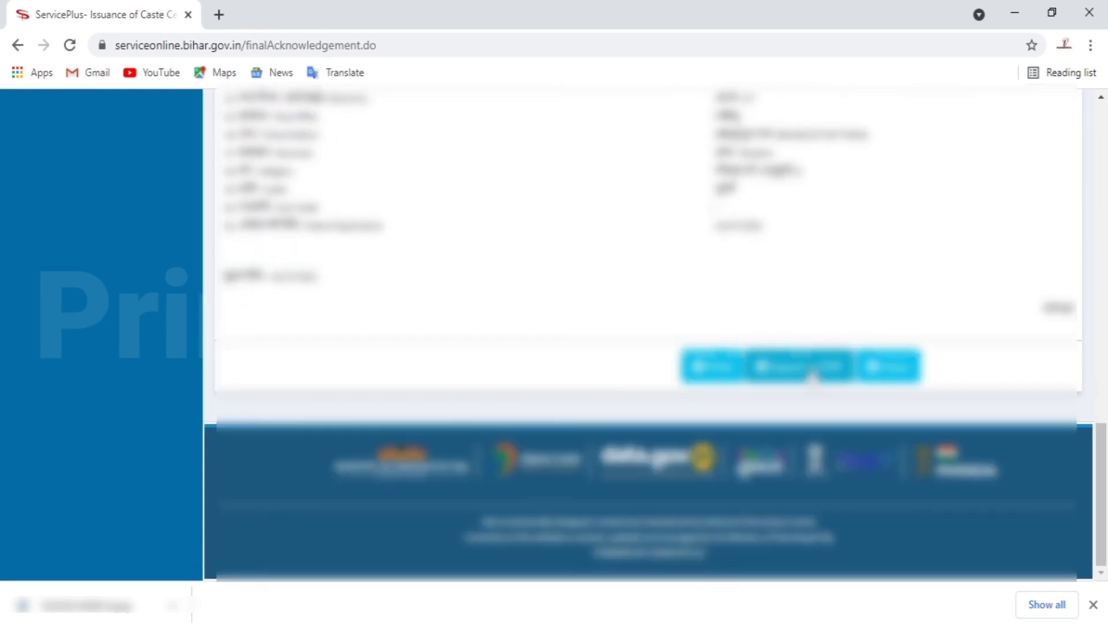
{"action": "scroll", "coordinate": [453, 312], "scroll_direction": "up", "scroll_amount": 10}
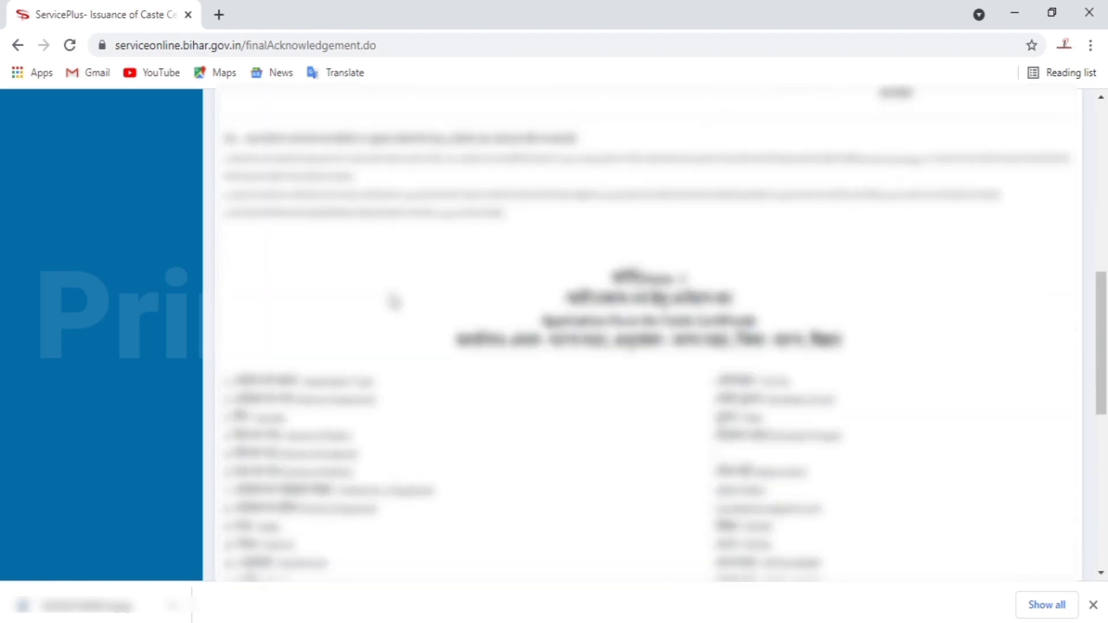
{"action": "scroll", "coordinate": [407, 301], "scroll_direction": "down", "scroll_amount": 10}
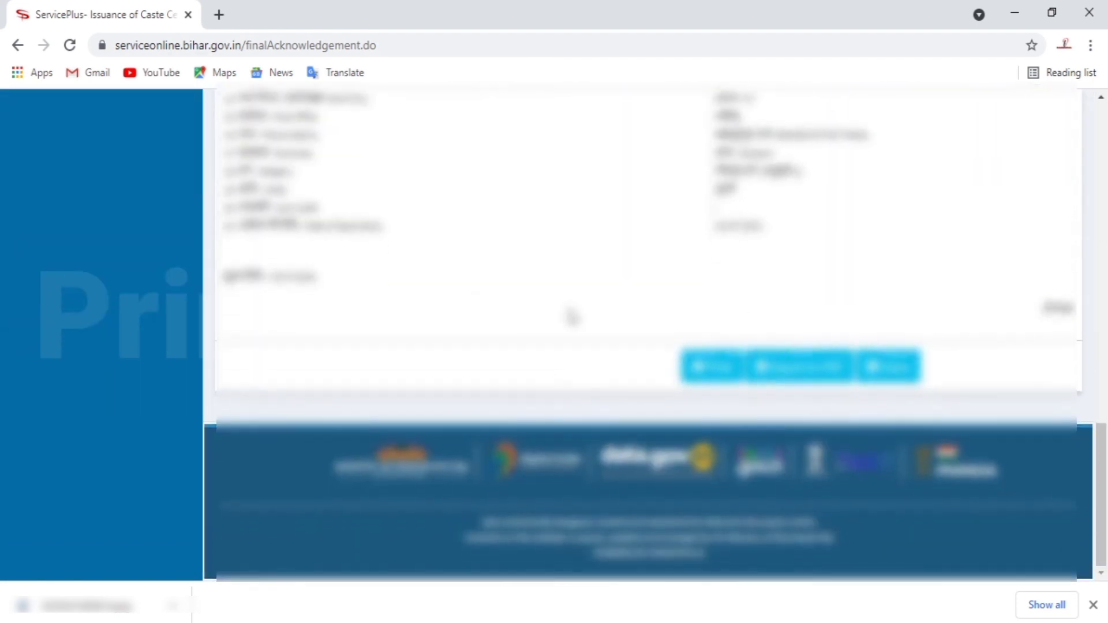
{"action": "left_click", "coordinate": [791, 365]}
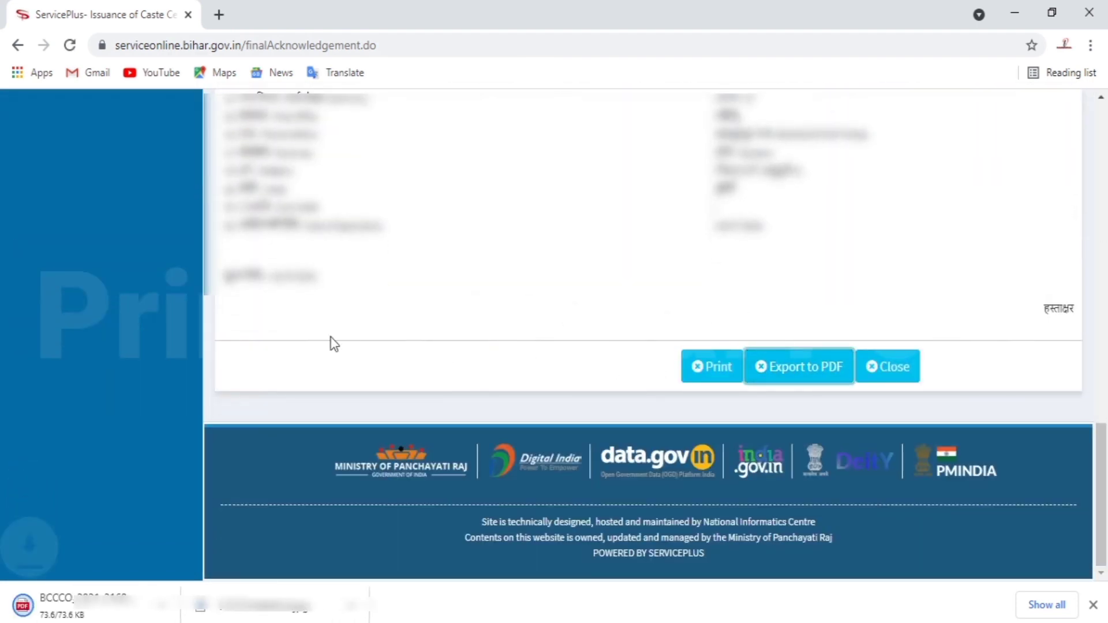
- Open the downloaded acknowledgement PDF, then return to the ServicePlus acknowledgement tab
{"action": "left_click", "coordinate": [110, 609]}
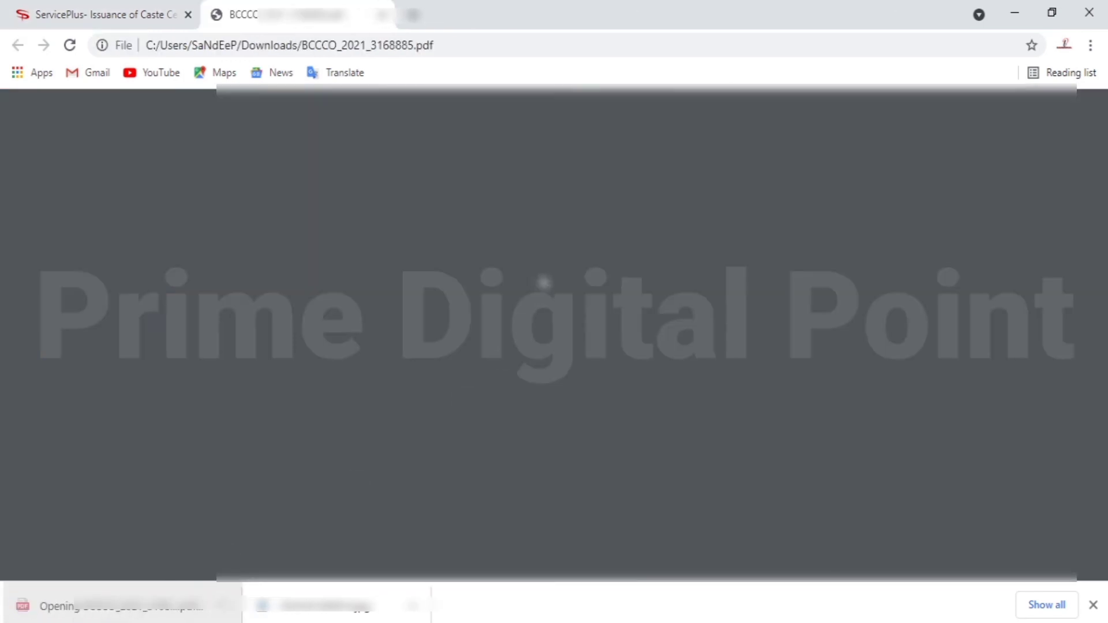
{"action": "scroll", "coordinate": [539, 236], "scroll_direction": "down", "scroll_amount": 13}
{"action": "scroll", "coordinate": [540, 236], "scroll_direction": "up", "scroll_amount": 15}
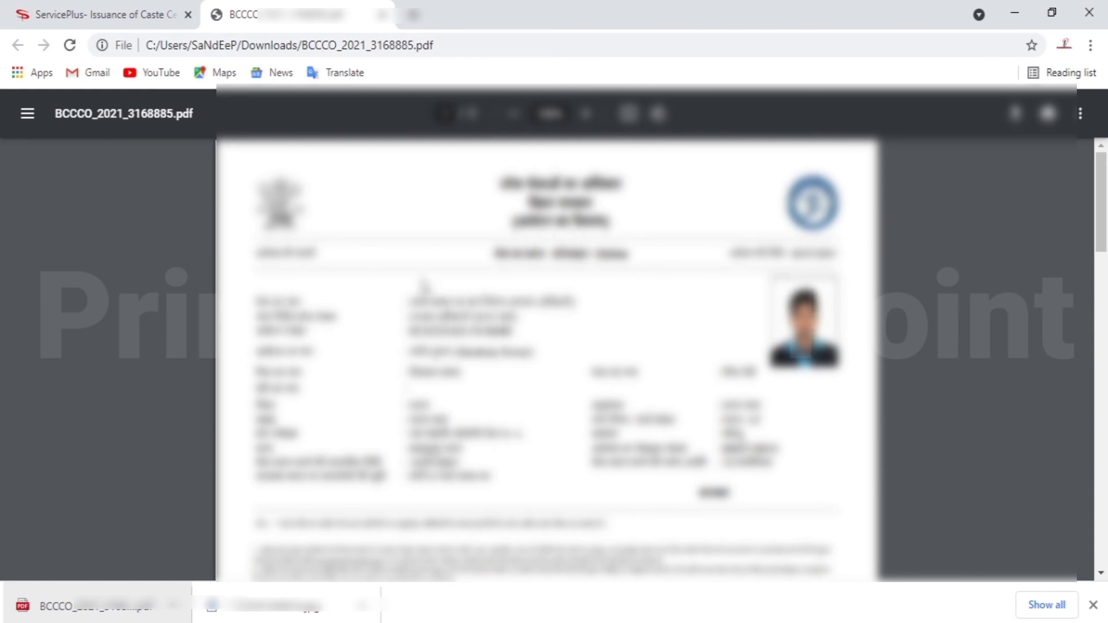
{"action": "left_click", "coordinate": [119, 8]}
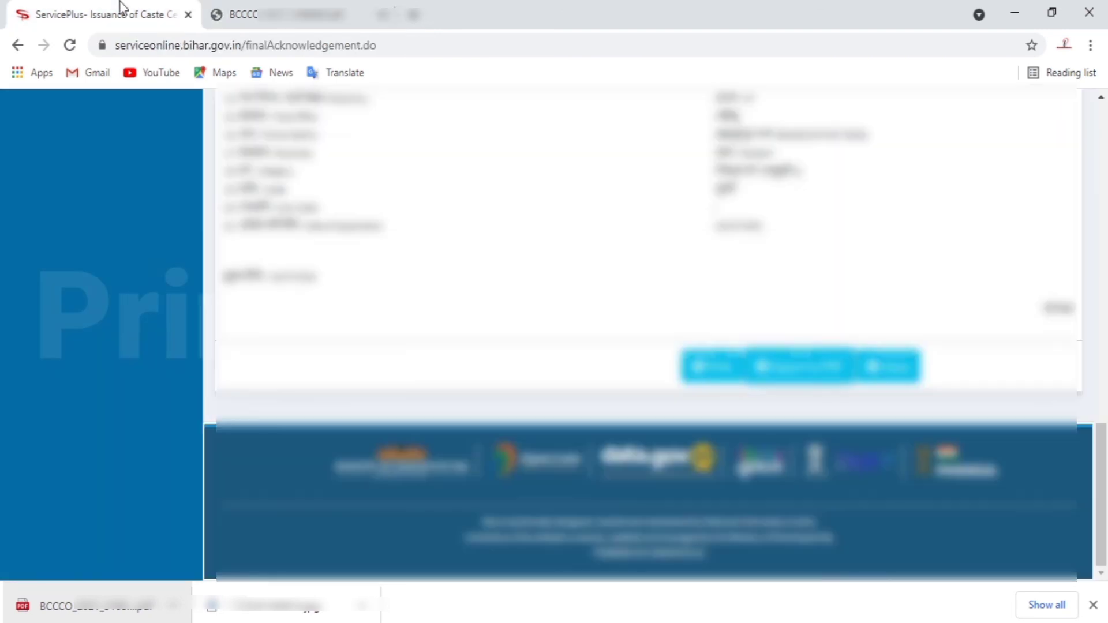
{"action": "scroll", "coordinate": [459, 294], "scroll_direction": "up", "scroll_amount": 5}
{"action": "scroll", "coordinate": [458, 294], "scroll_direction": "up", "scroll_amount": 6}
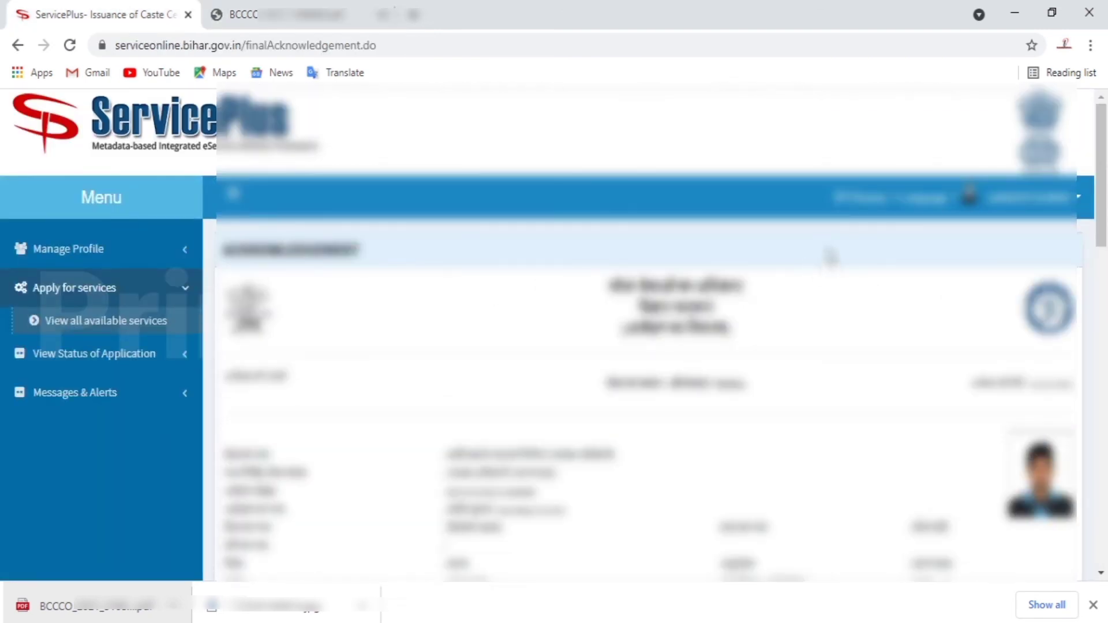